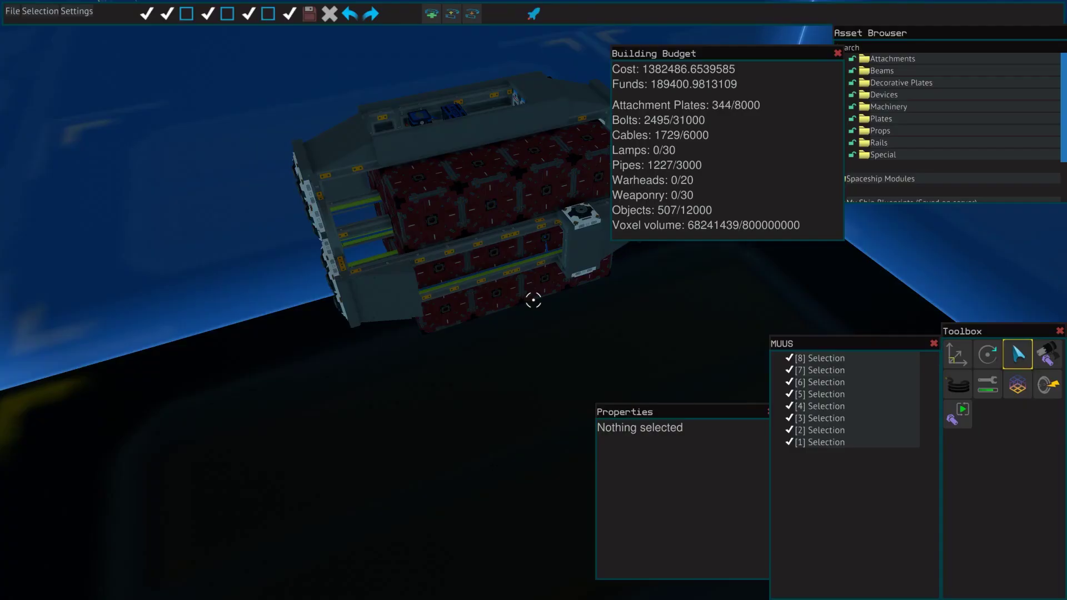
Examine the ship's overall frame and thruster placement from its side and rear.
{"action": "key", "text": "w"}
{"action": "key", "text": "space"}
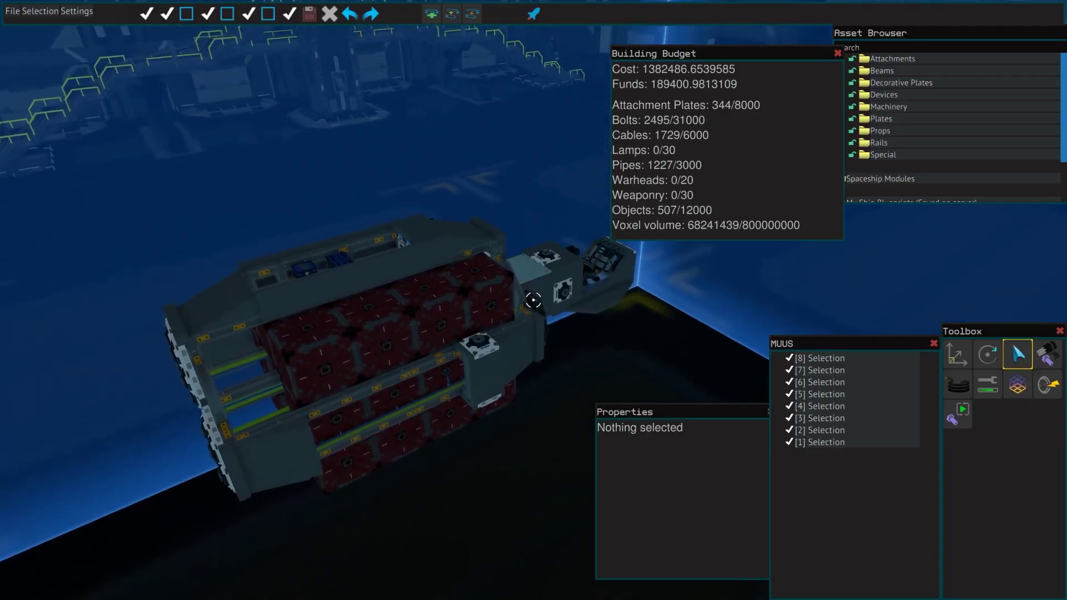
{"action": "key", "text": "space"}
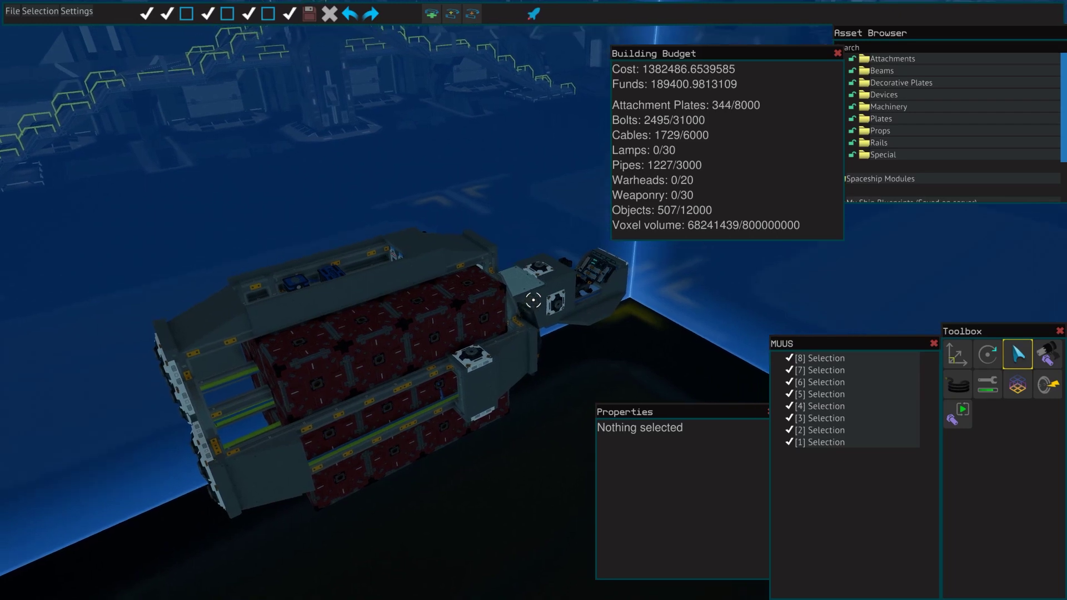
{"action": "key", "text": "space"}
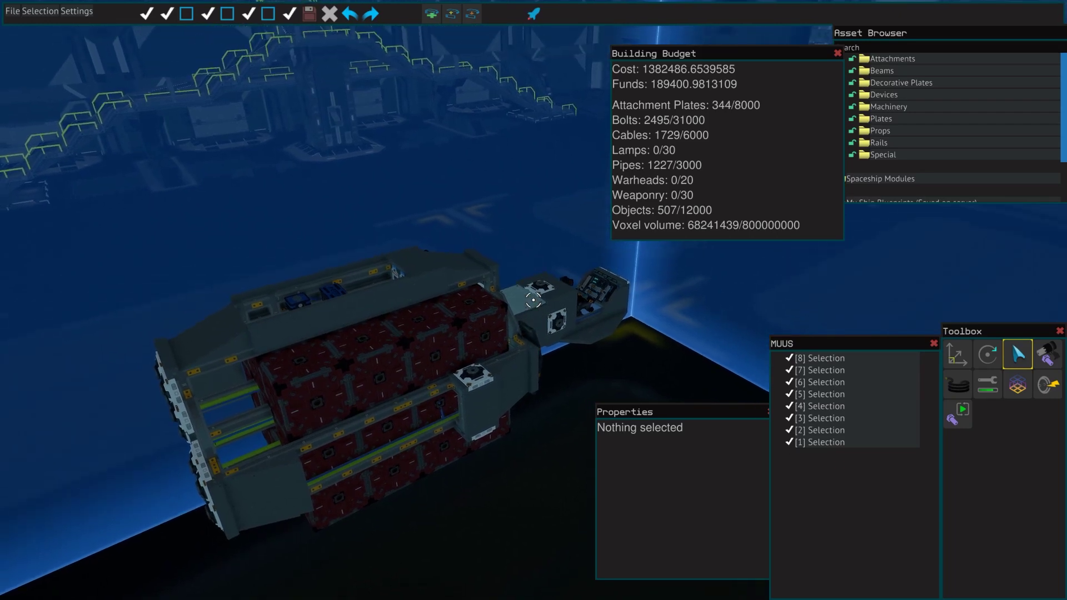
{"action": "key", "text": "space"}
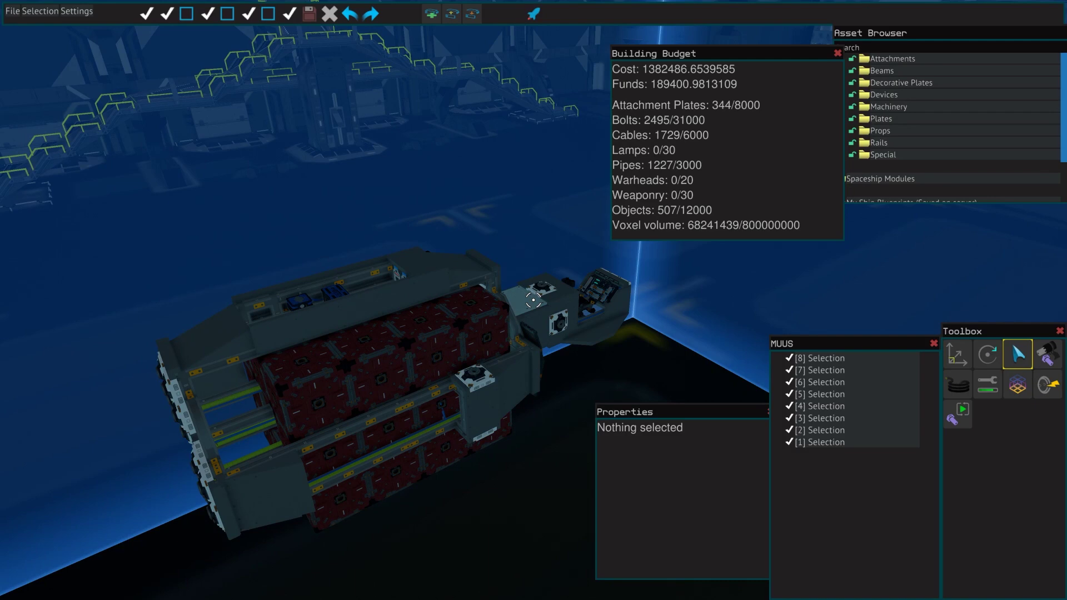
{"action": "key", "text": "a"}
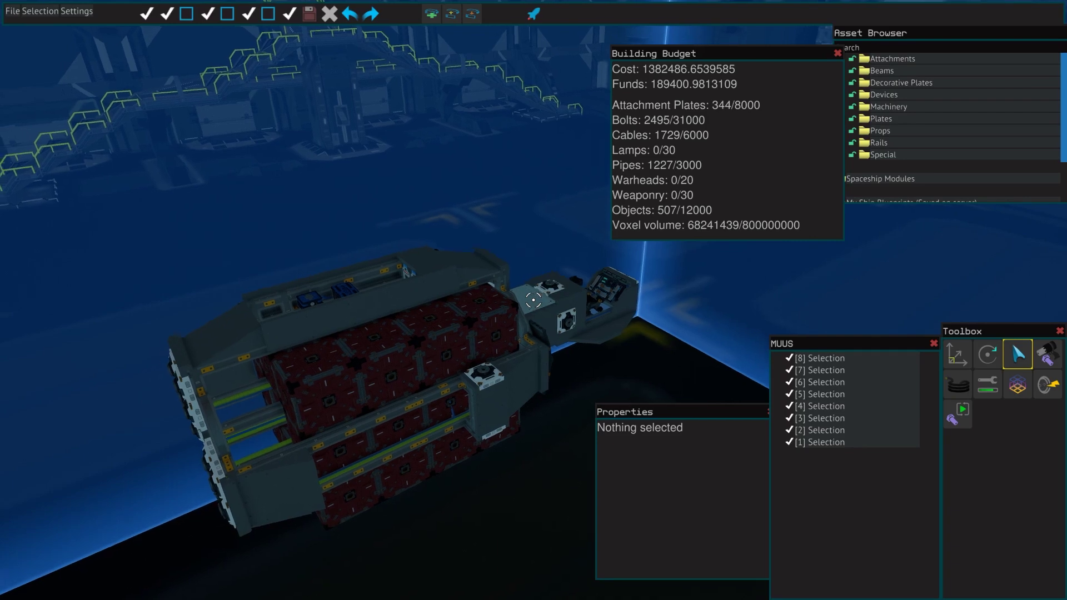
{"action": "key", "text": "w"}
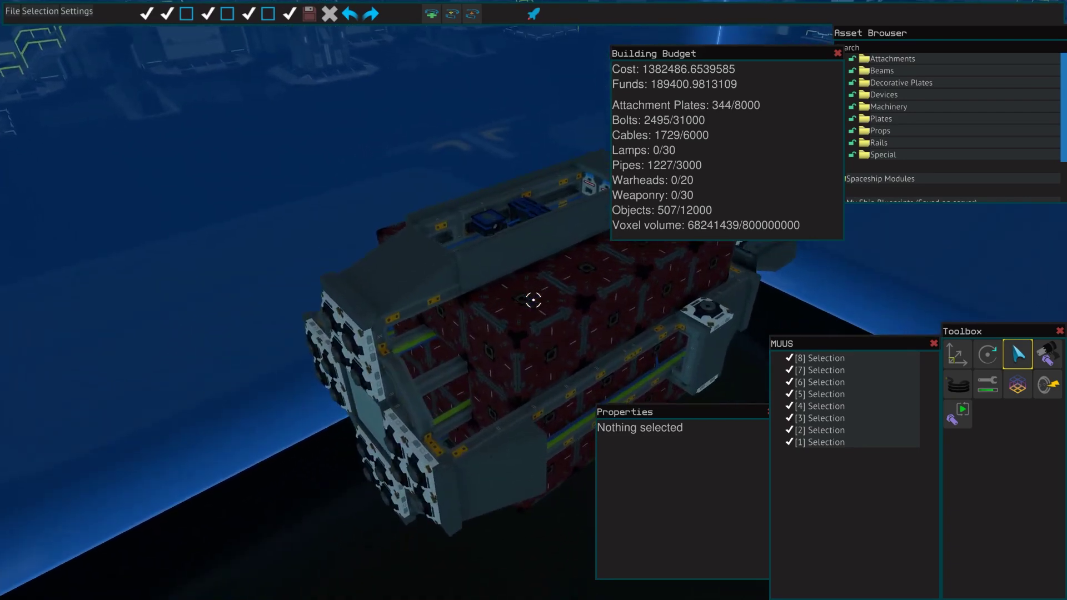
{"action": "key", "text": "space"}
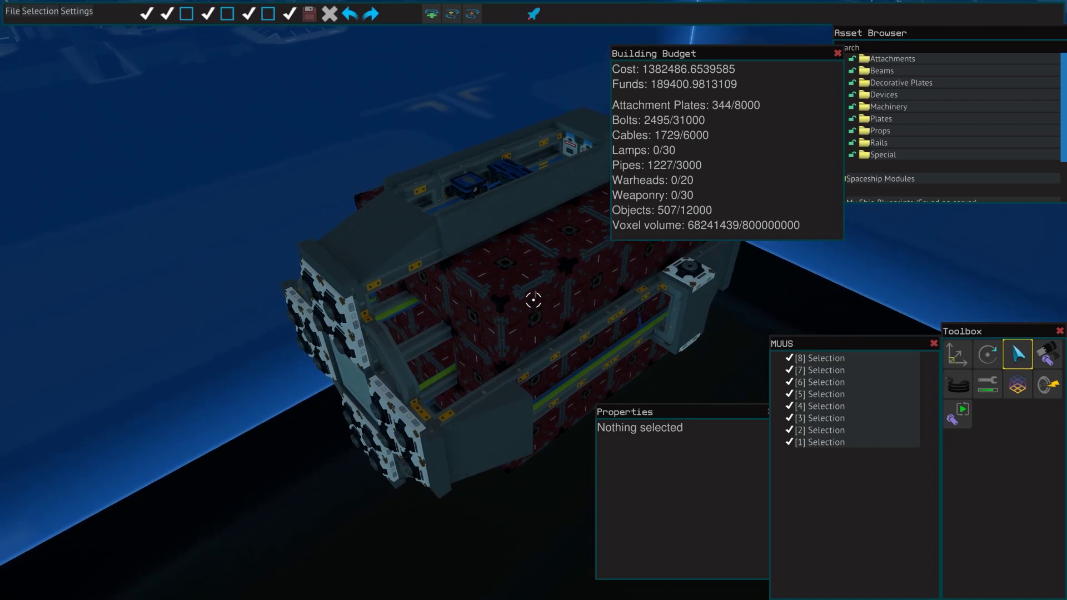
{"action": "key", "text": "d"}
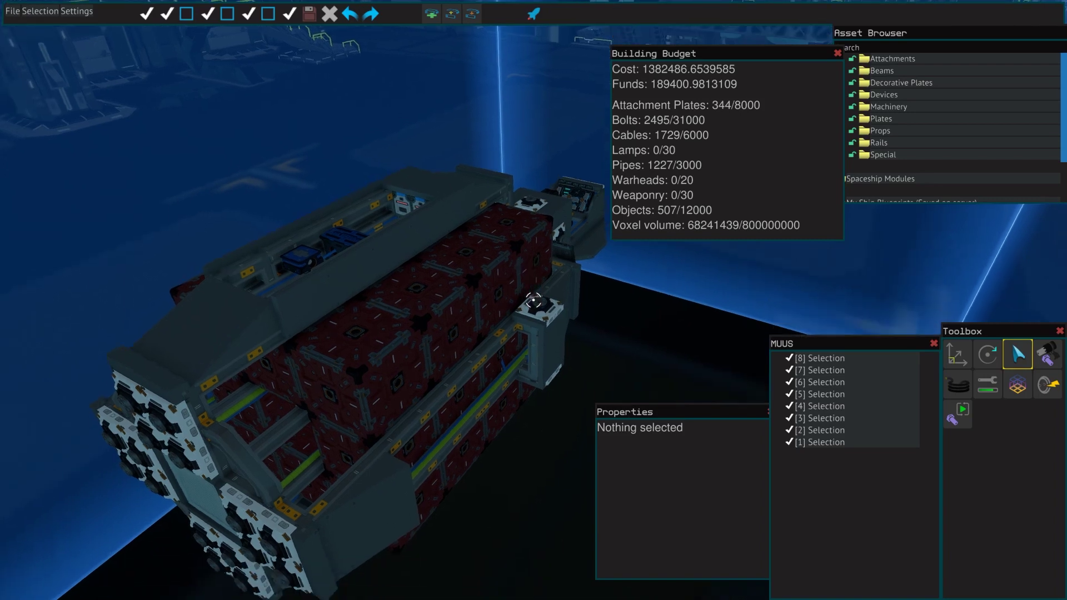
Inspect the properties of the Main Flight Computer and the Flight Control Unit Basic in the ship's upper bay.
{"action": "key", "text": "w"}
{"action": "key", "text": "w"}
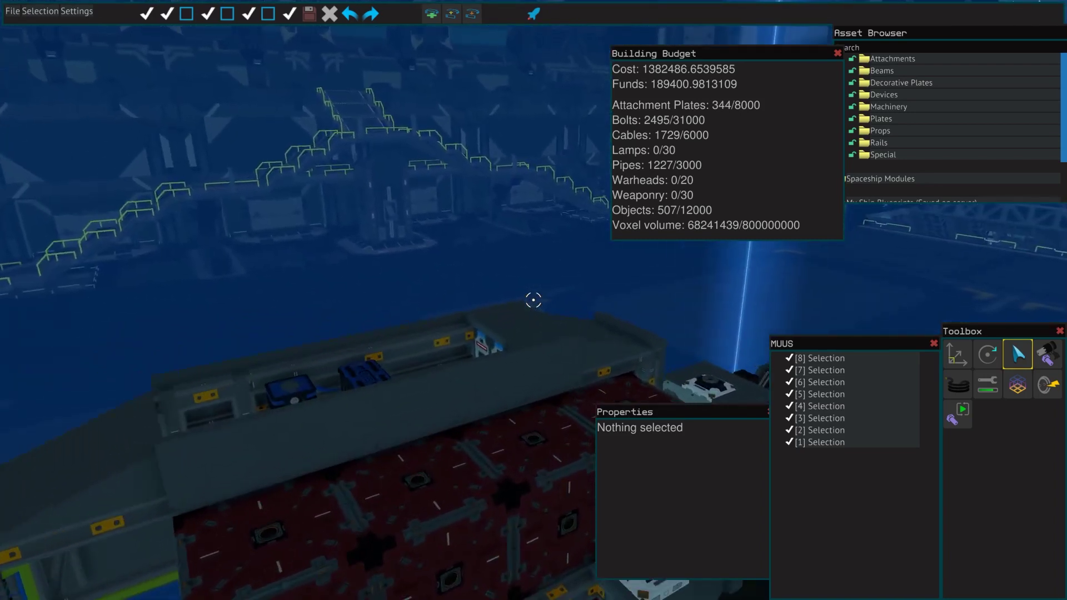
{"action": "key", "text": "s"}
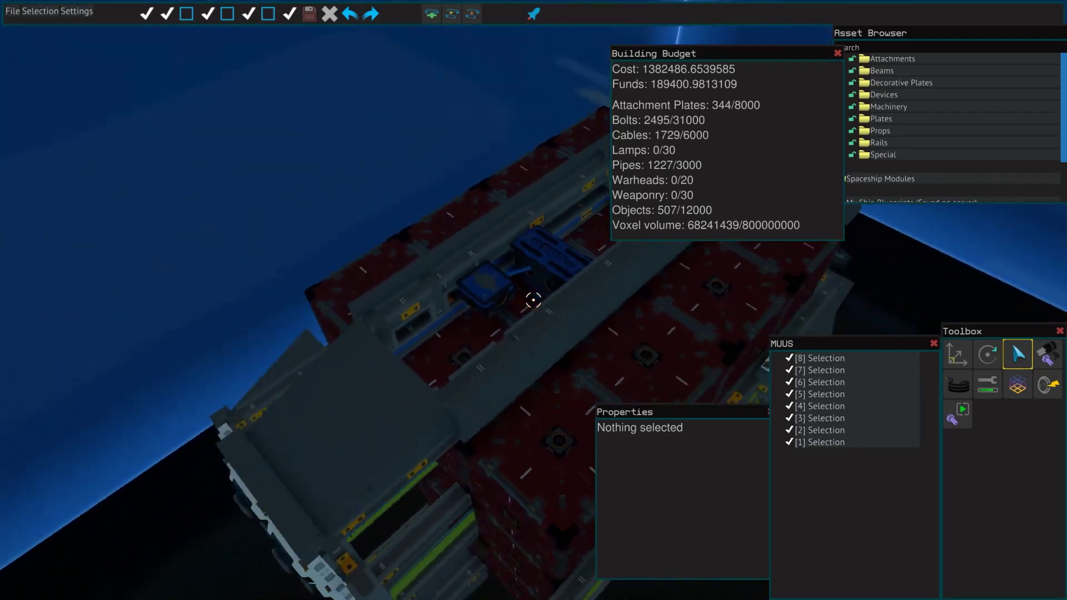
{"action": "key", "text": "w"}
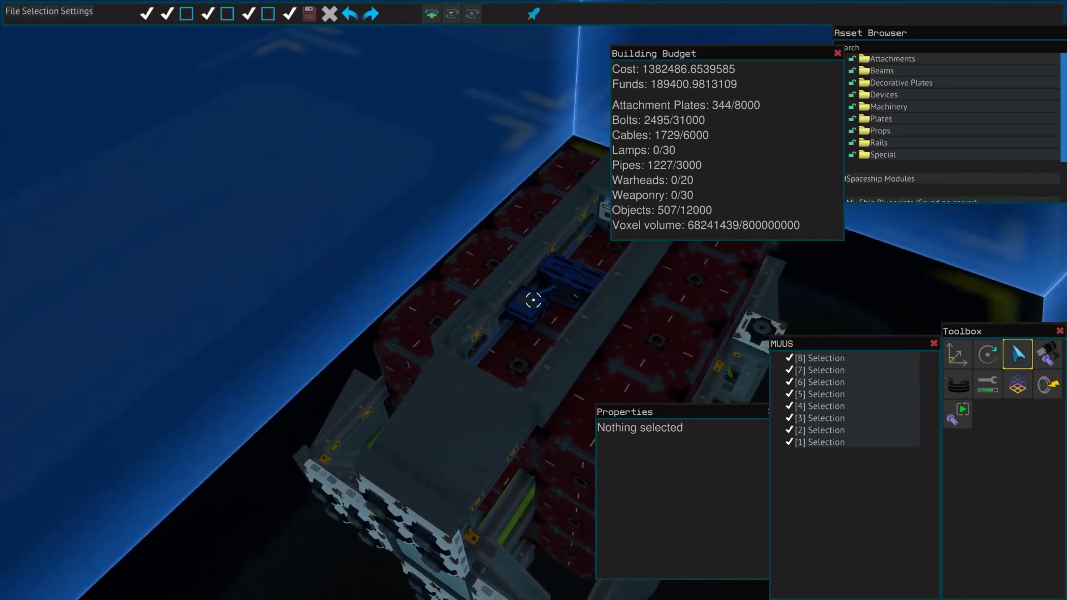
{"action": "key", "text": "w"}
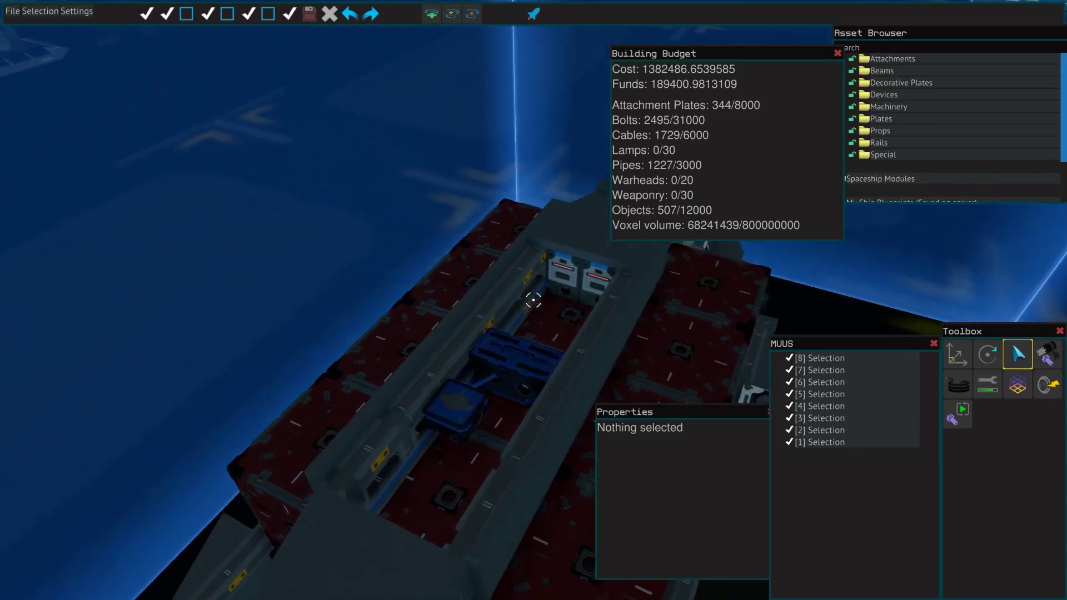
{"action": "key", "text": "s"}
{"action": "left_click_drag", "start_coordinate": [533, 300], "coordinate": [533, 300]}
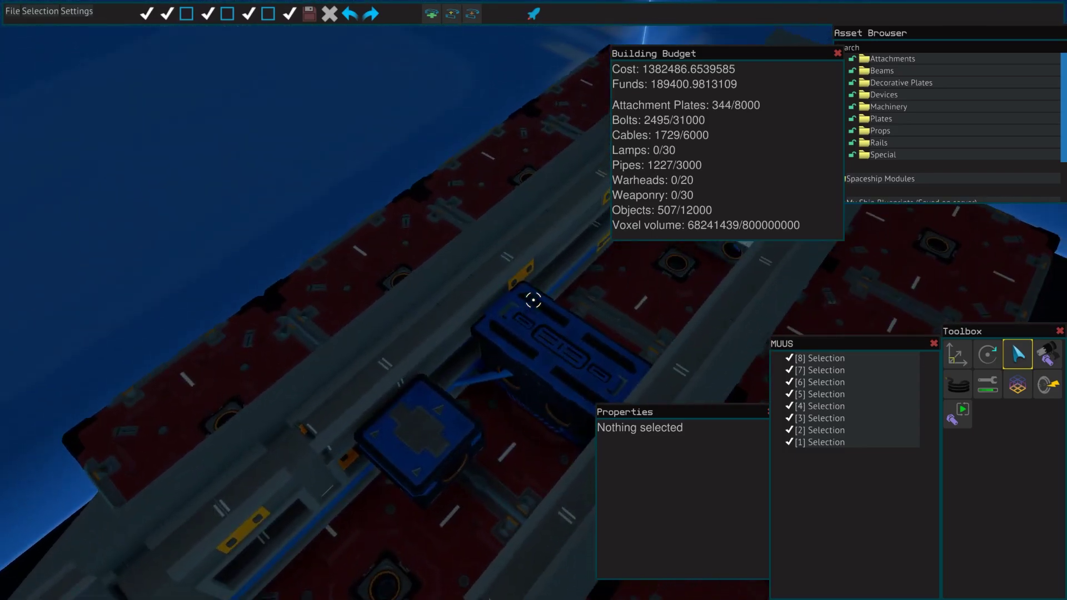
{"action": "left_click", "coordinate": [548, 348]}
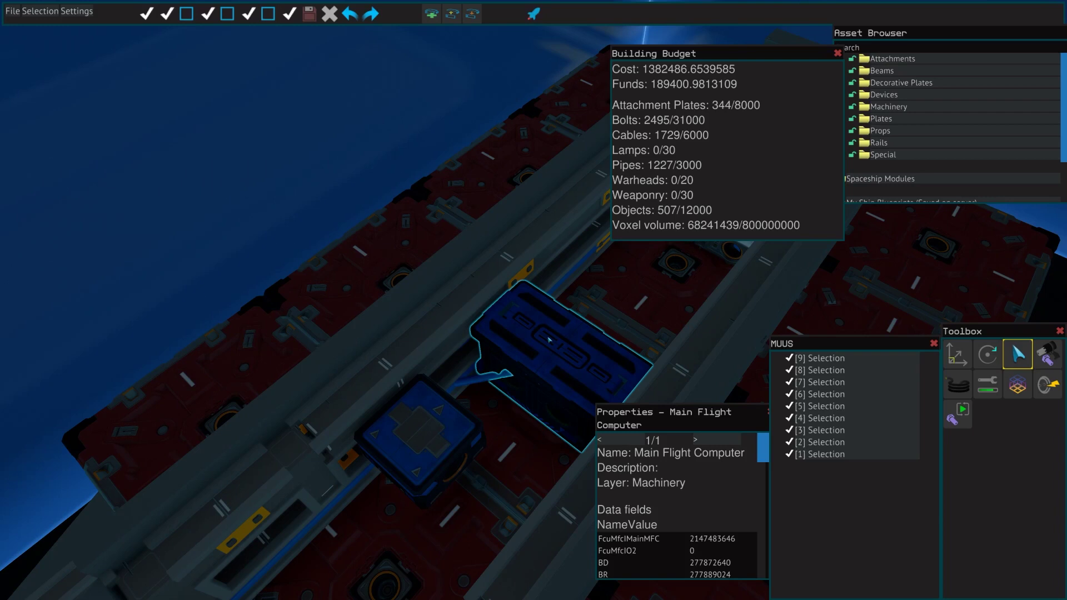
{"action": "left_click", "coordinate": [405, 459]}
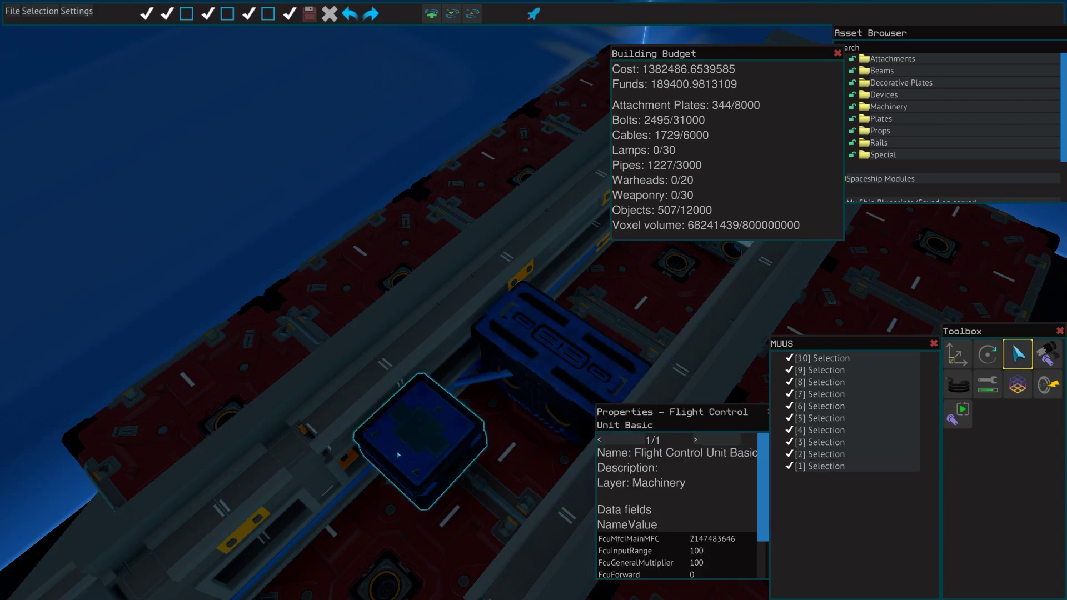
Examine the four thruster clusters at the ship's rear and clear the Flight Control Unit selection.
{"action": "scroll", "coordinate": [254, 231], "scroll_direction": "down", "scroll_amount": 5}
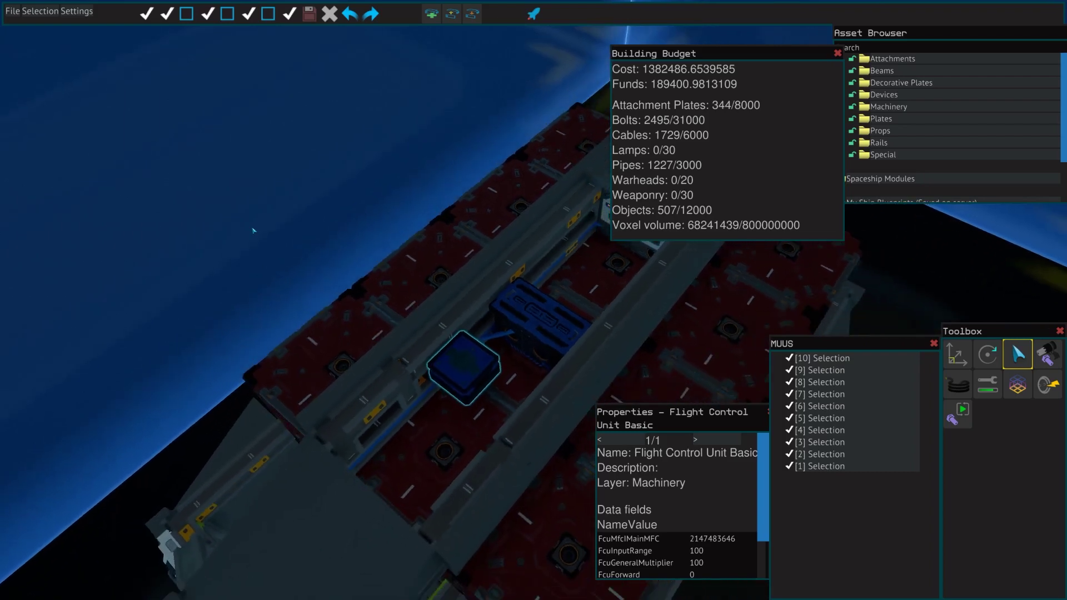
{"action": "key", "text": "s"}
{"action": "key", "text": "w"}
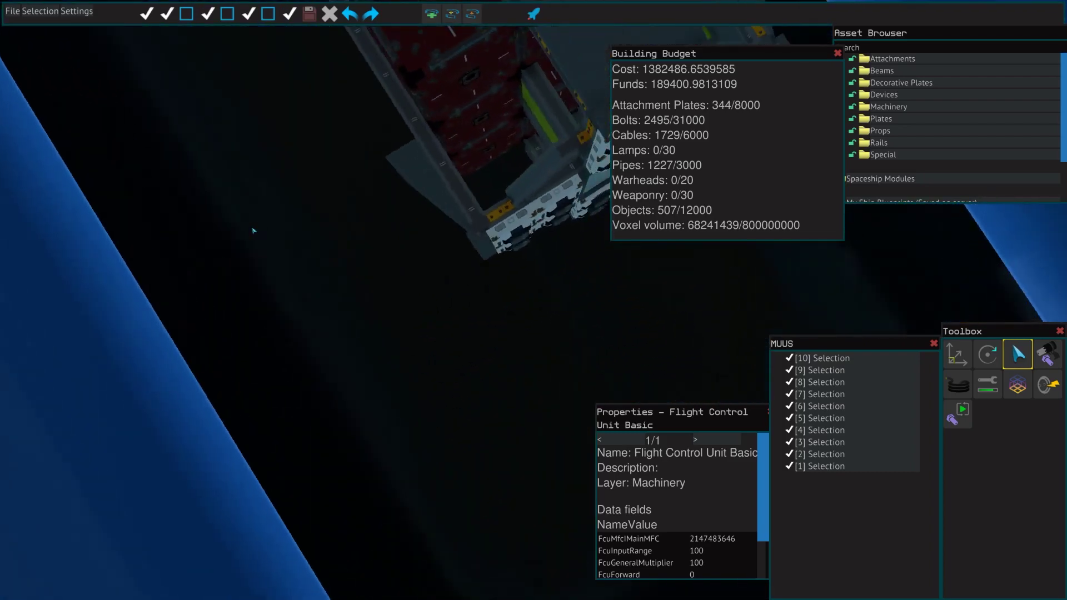
{"action": "key", "text": "w"}
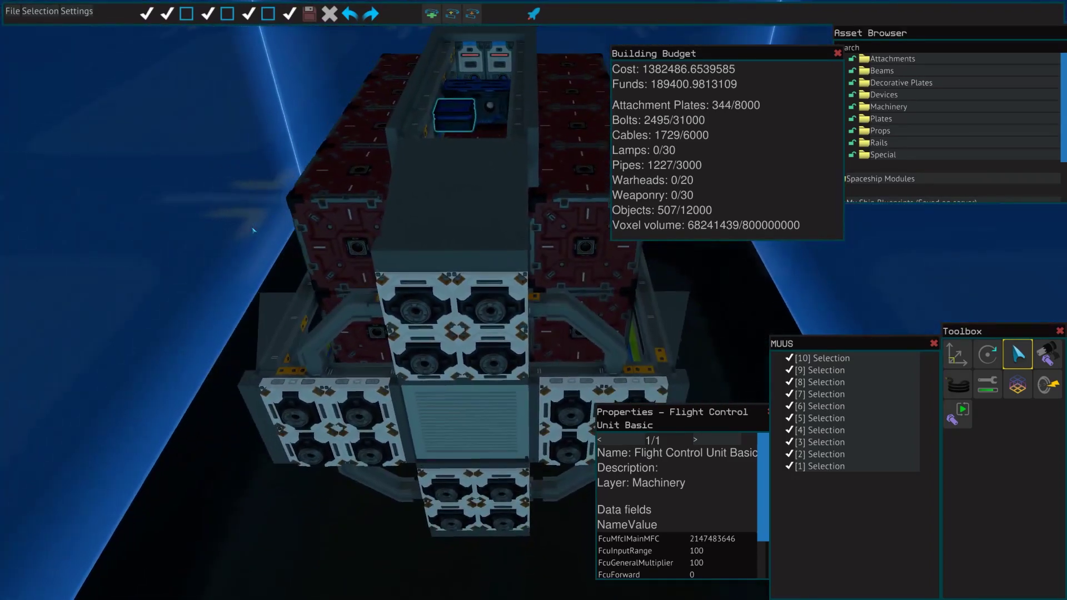
{"action": "key", "text": "q"}
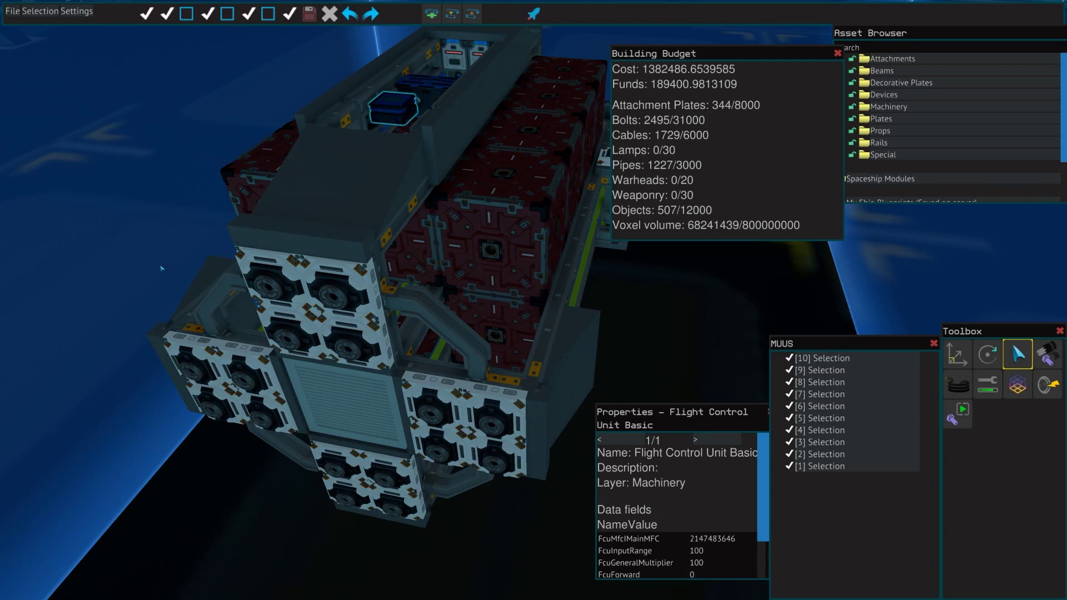
{"action": "key", "text": "Escape"}
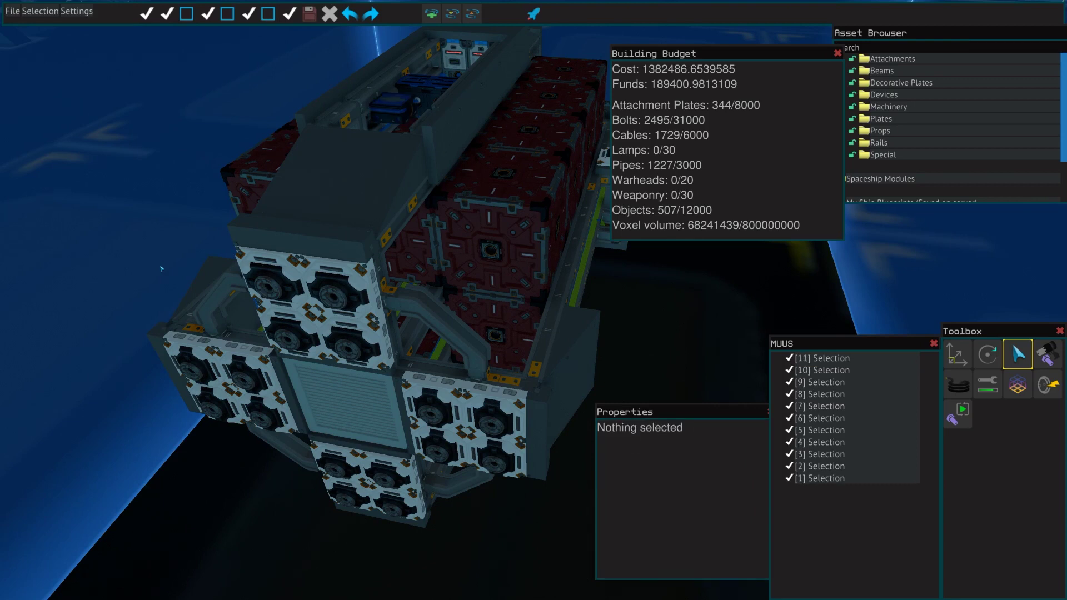
Check the data fields of the upward-facing maneuver thruster on the ship's side pod and clear the selection.
{"action": "key", "text": "d"}
{"action": "key", "text": "w"}
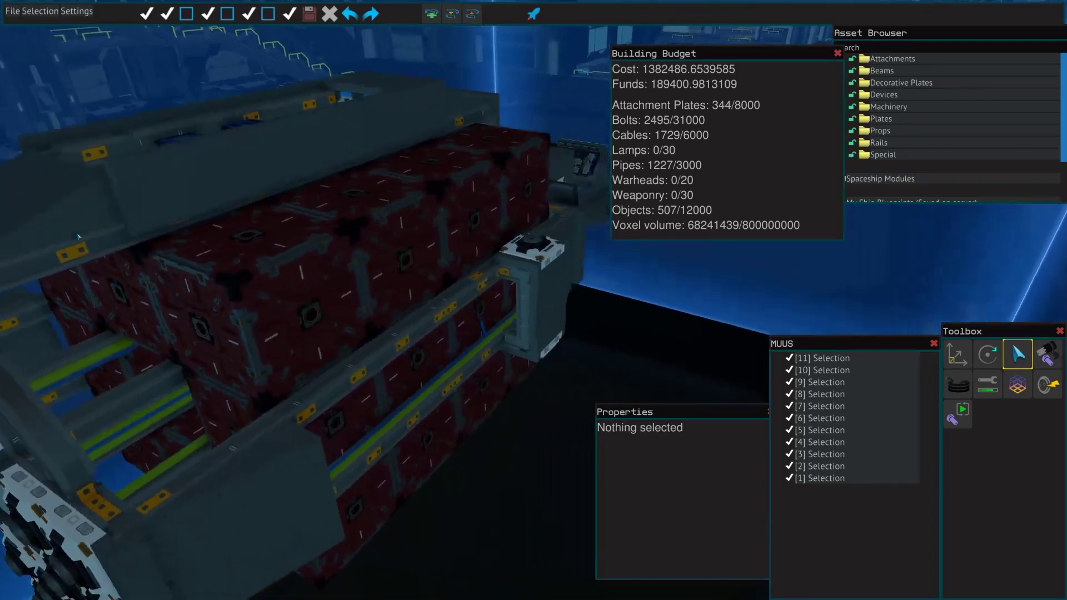
{"action": "key", "text": "s"}
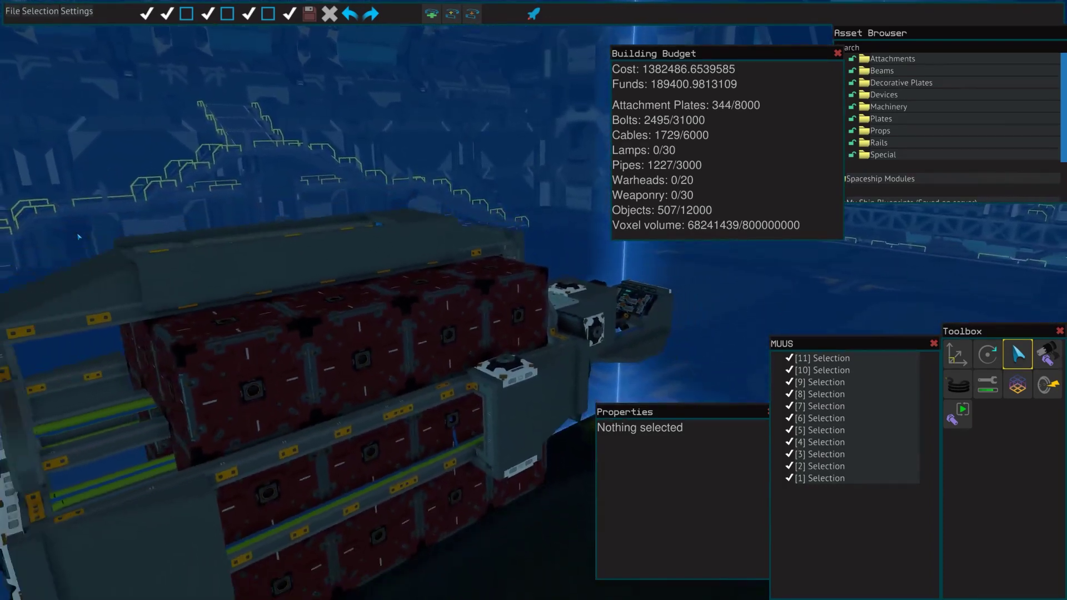
{"action": "key", "text": "space"}
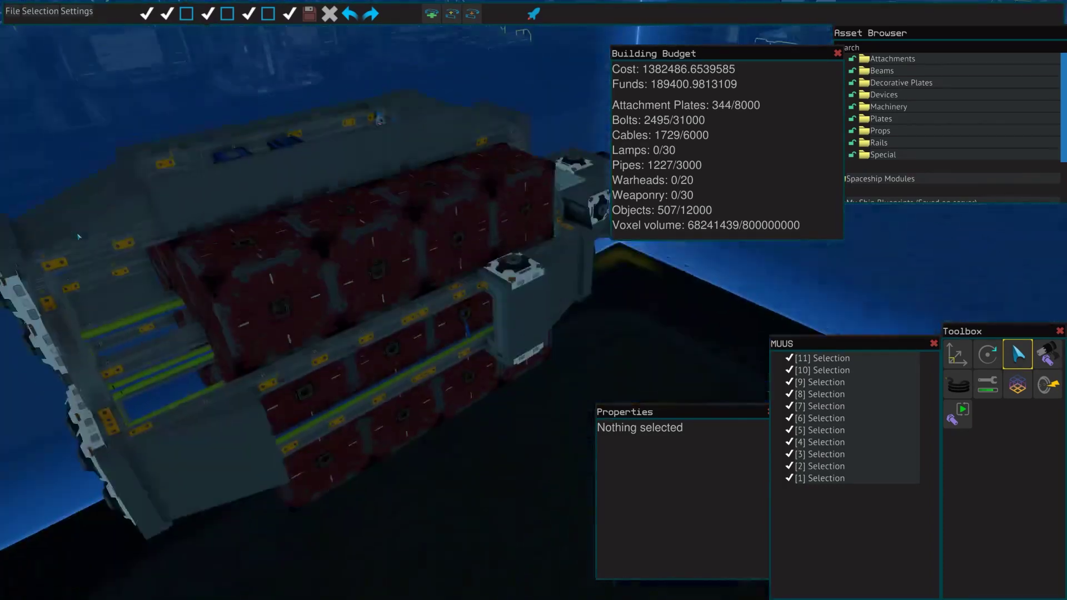
{"action": "key", "text": "w"}
{"action": "left_click", "coordinate": [520, 250]}
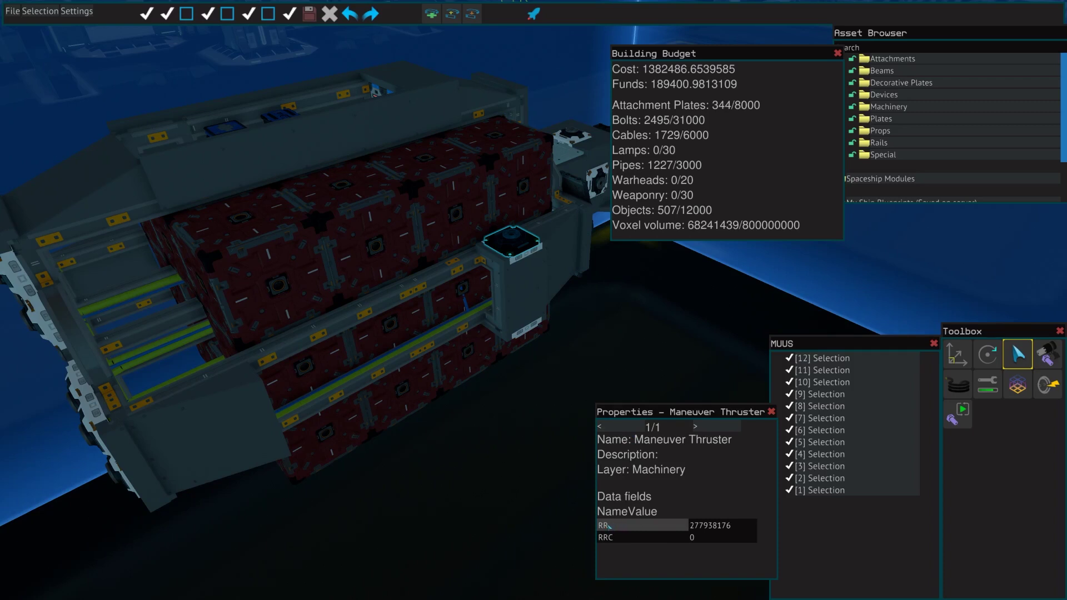
{"action": "left_click", "coordinate": [476, 495]}
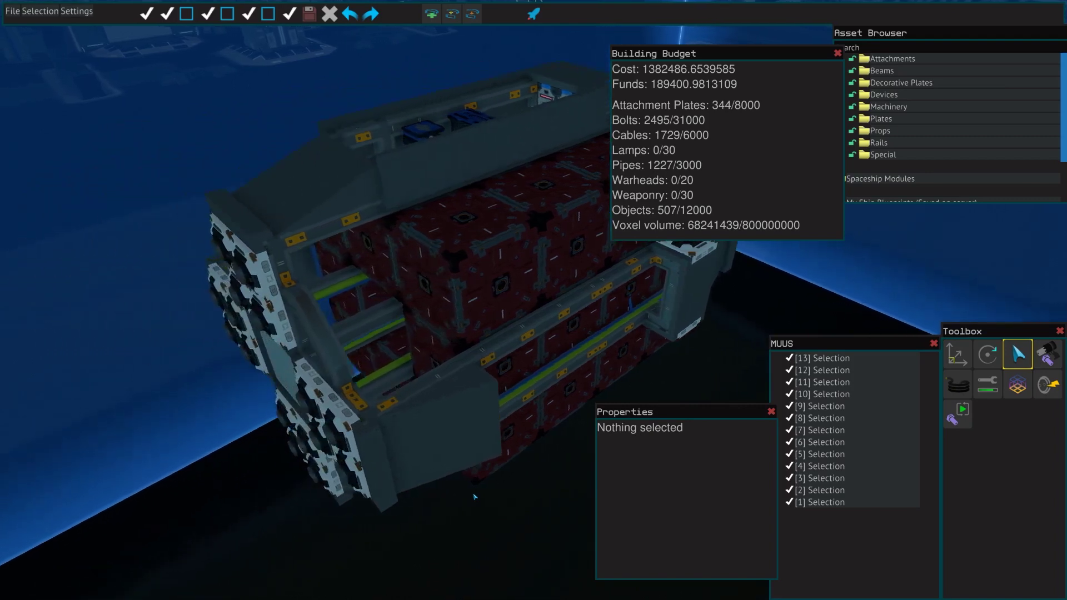
Inspect the data fields of one maneuver thruster in each of the upper, left, lower and right rear clusters.
{"action": "key", "text": "a"}
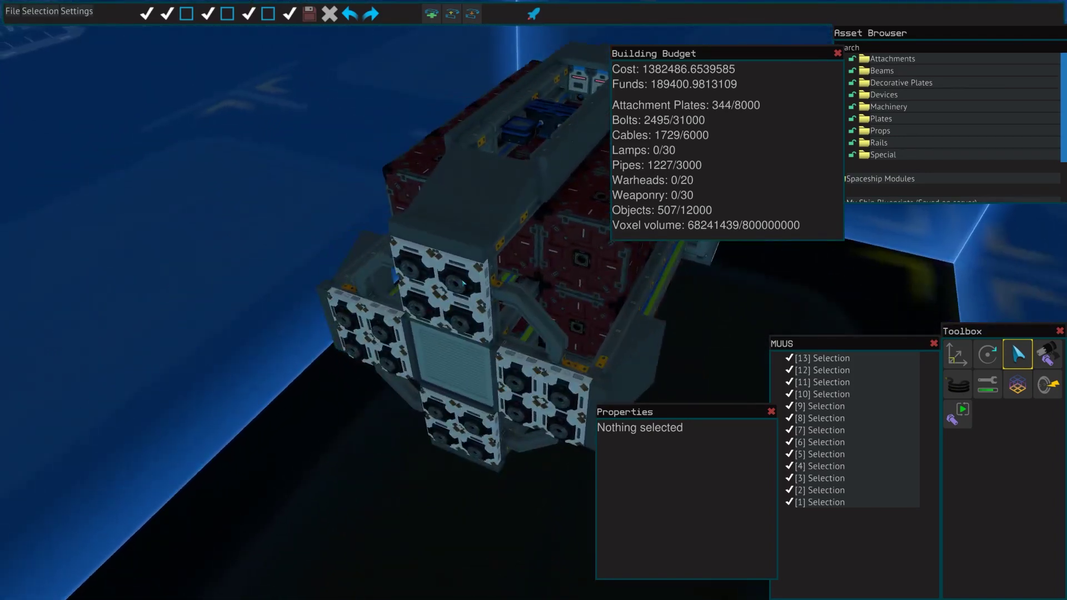
{"action": "left_click", "coordinate": [463, 283]}
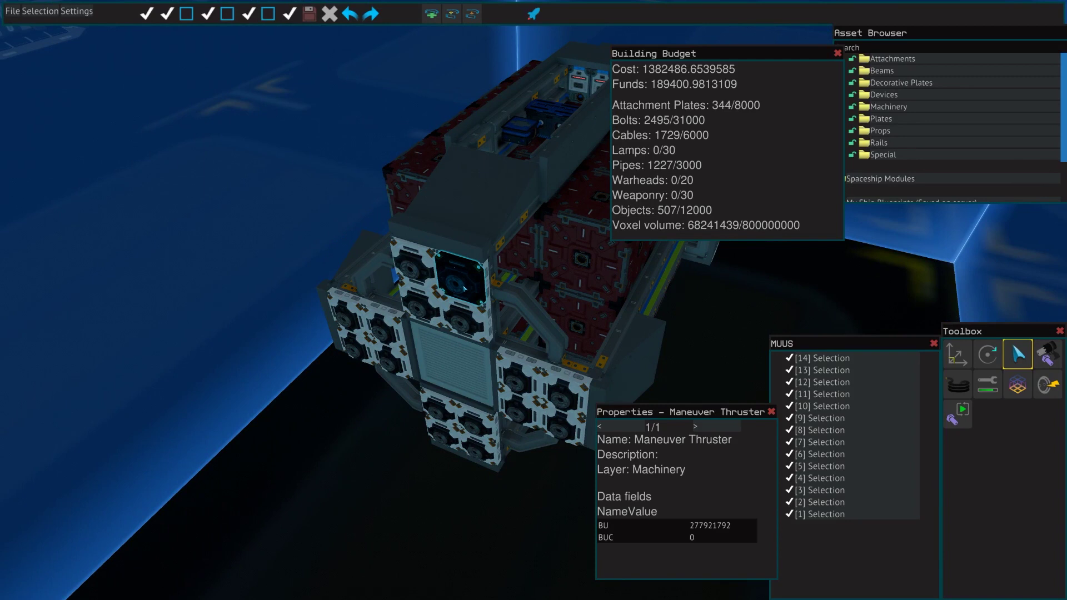
{"action": "left_click", "coordinate": [384, 332]}
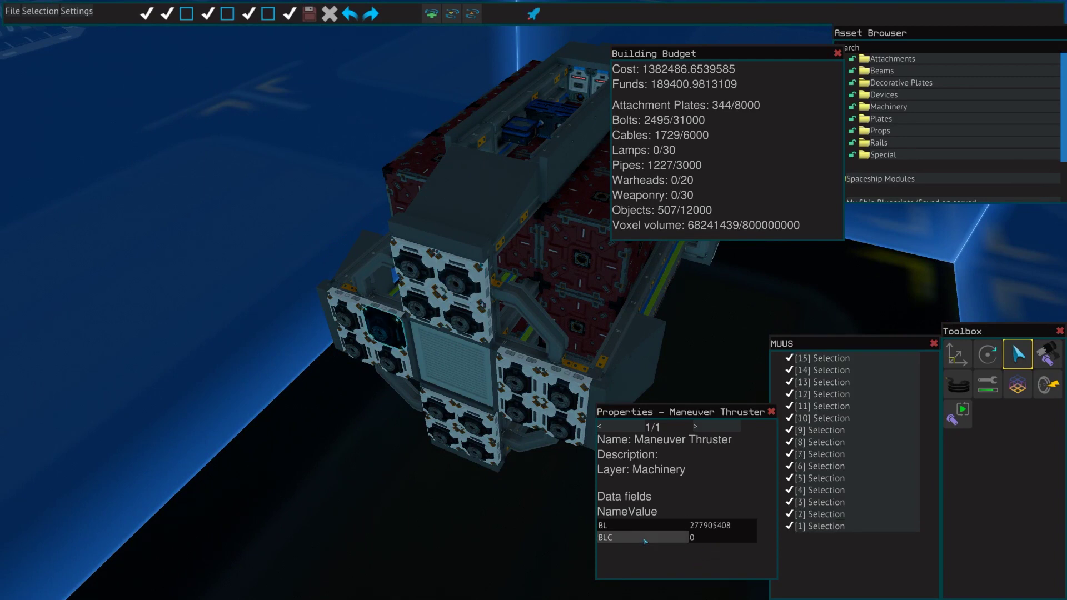
{"action": "left_click", "coordinate": [475, 423]}
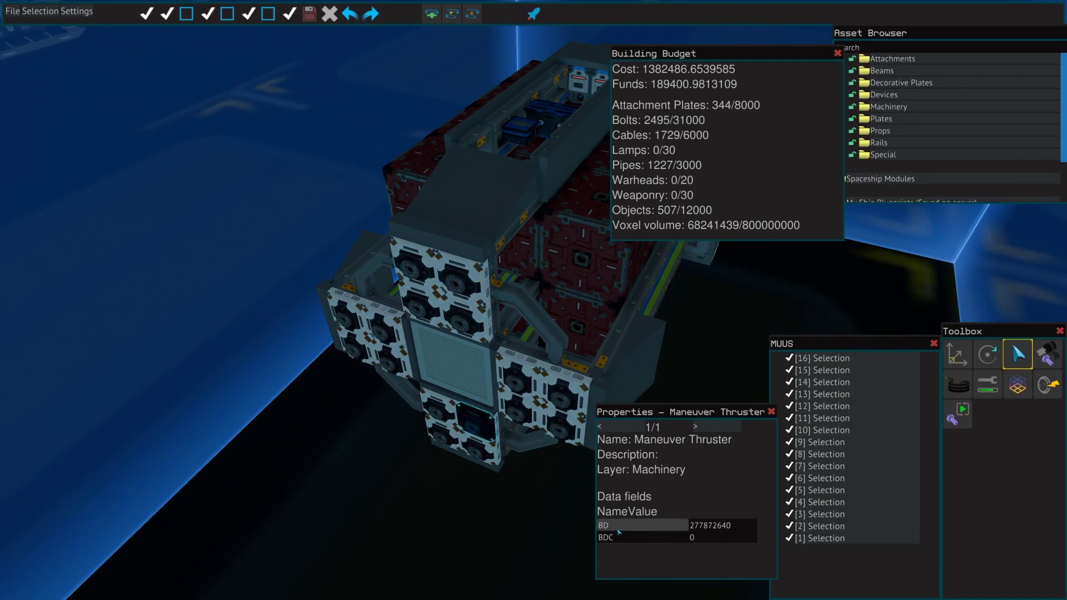
{"action": "left_click", "coordinate": [564, 392]}
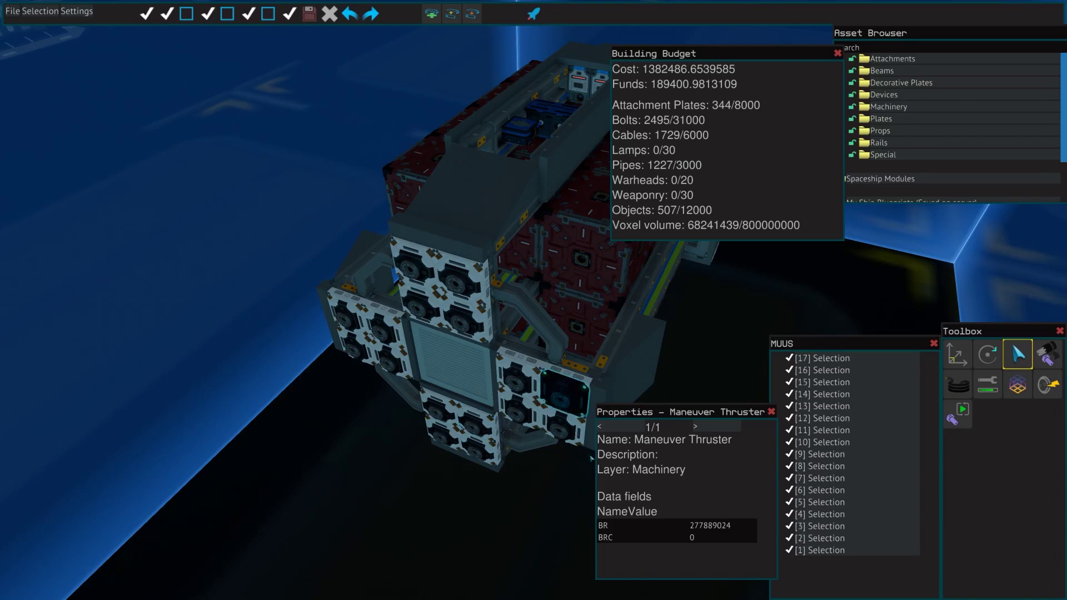
Check the upper and lower maneuver thrusters on the side pod for their roll data fields and clear the selection.
{"action": "key", "text": "d"}
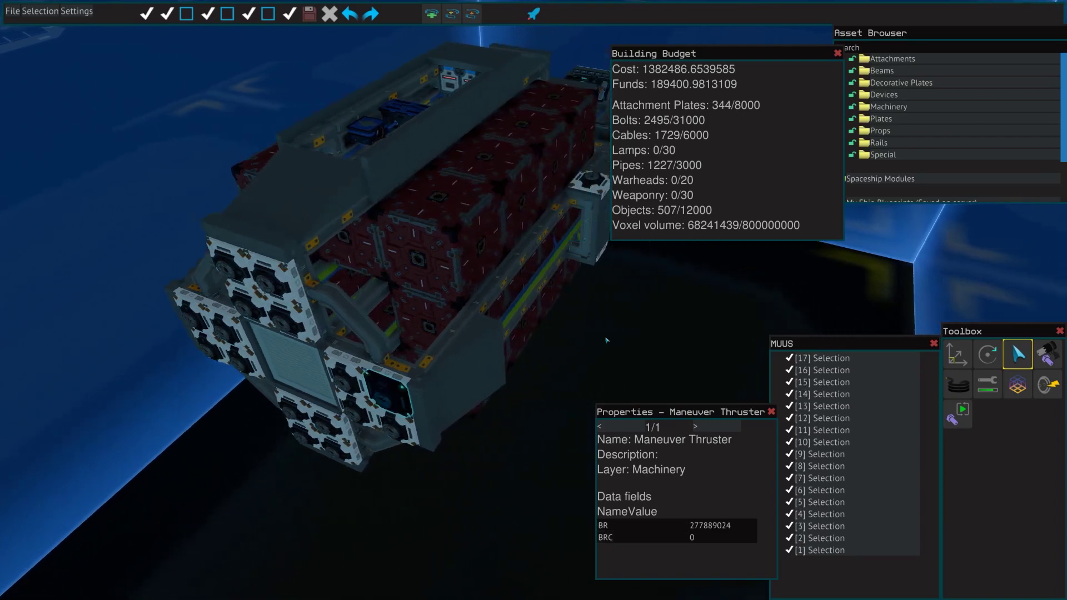
{"action": "left_click_drag", "start_coordinate": [486, 272], "coordinate": [553, 337]}
{"action": "key", "text": "w"}
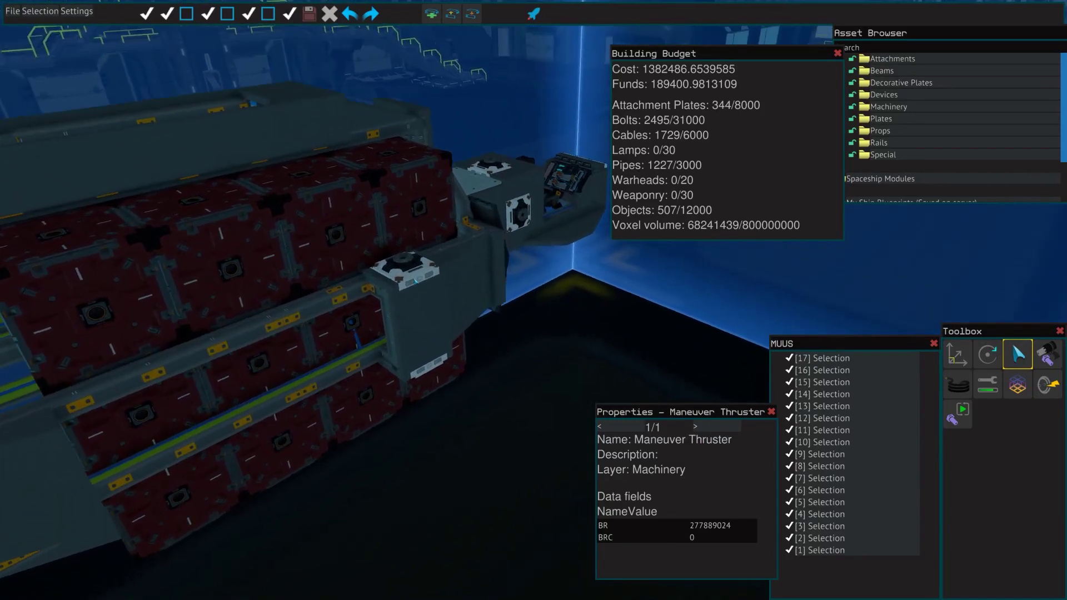
{"action": "left_click", "coordinate": [414, 276]}
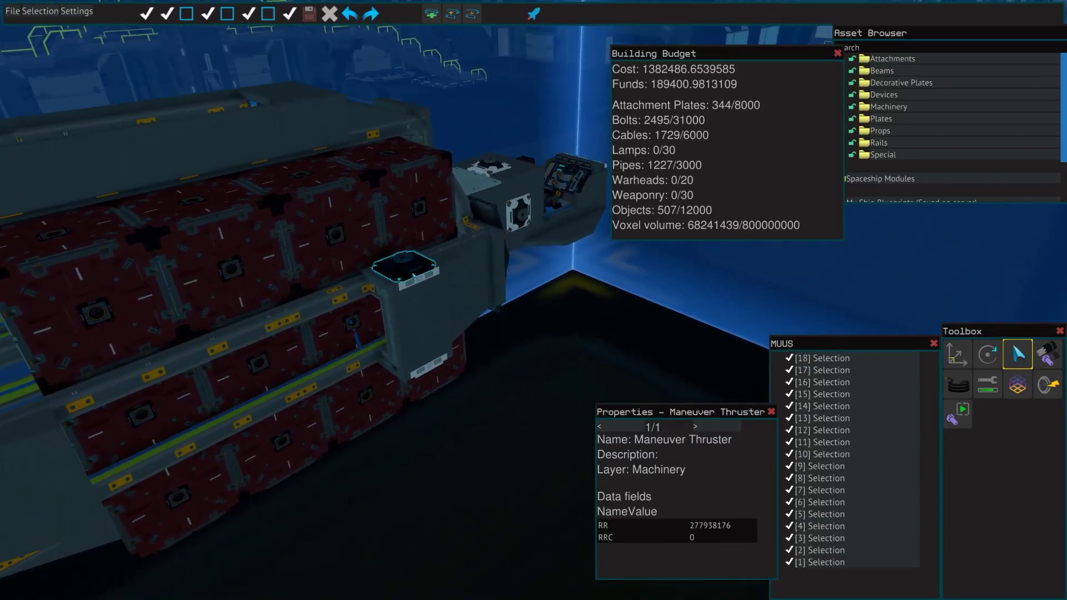
{"action": "left_click", "coordinate": [432, 369]}
{"action": "left_click", "coordinate": [485, 422]}
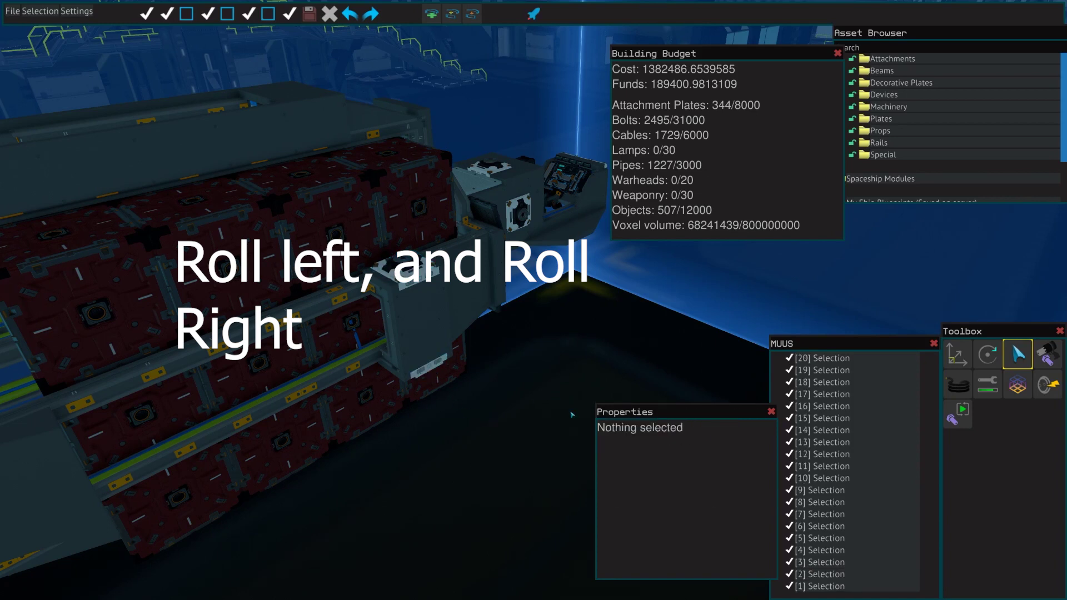
{"action": "key", "text": "s"}
{"action": "key", "text": "a"}
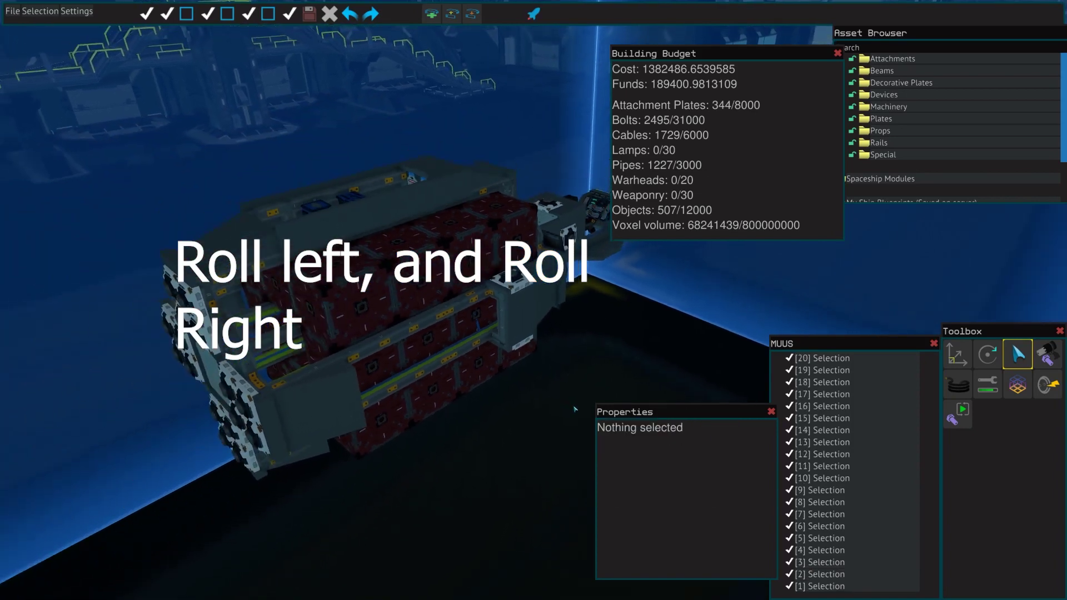
Look over the ship from its rear thrusters to its nose and select the Main Flight Computer in the upper channel.
{"action": "key", "text": "a"}
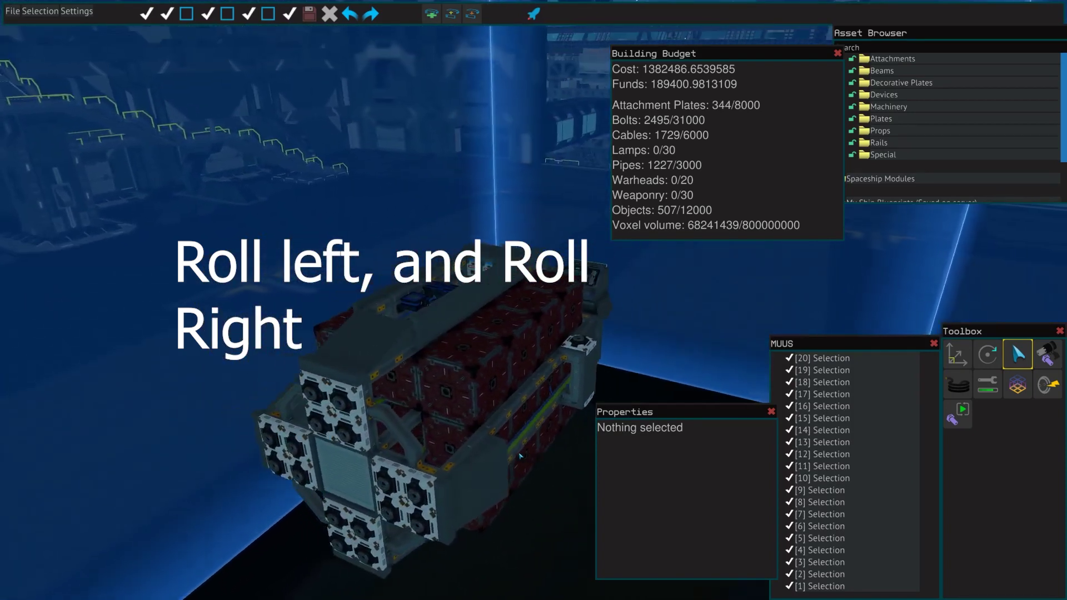
{"action": "key", "text": "w"}
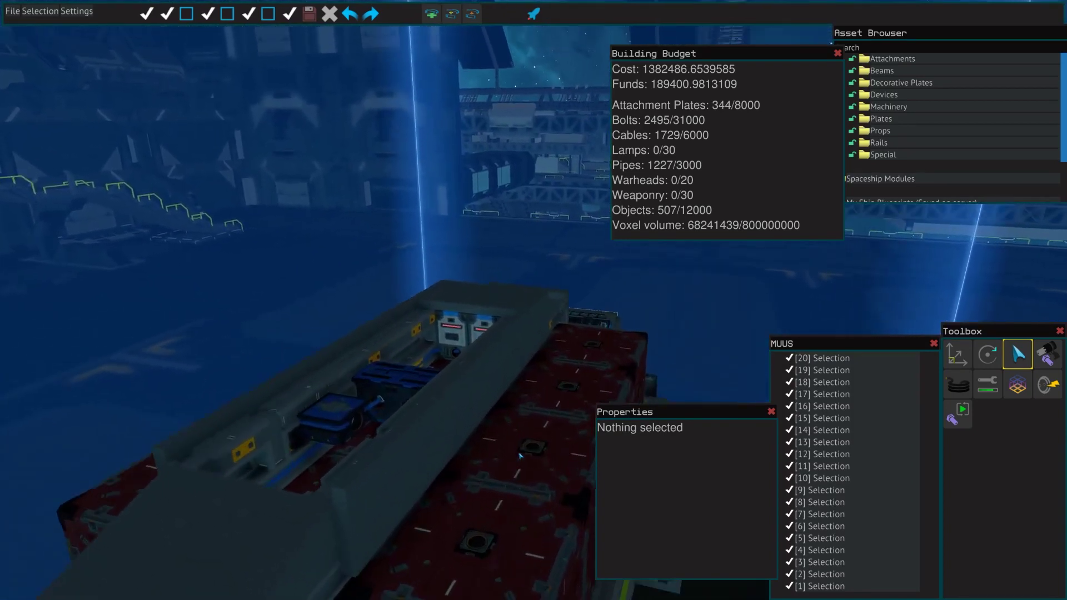
{"action": "key", "text": "w"}
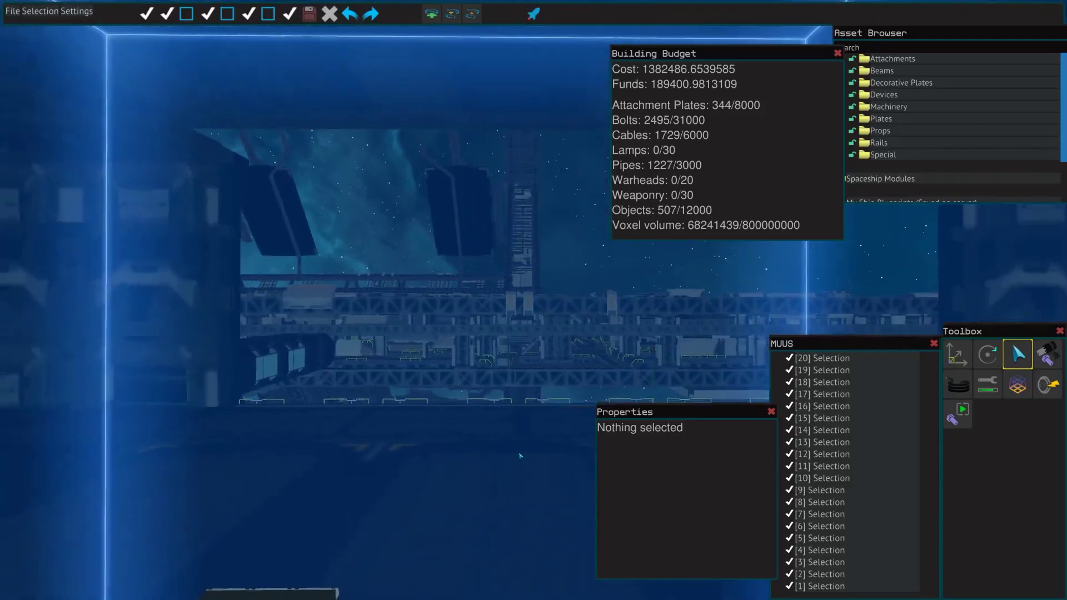
{"action": "key", "text": "s"}
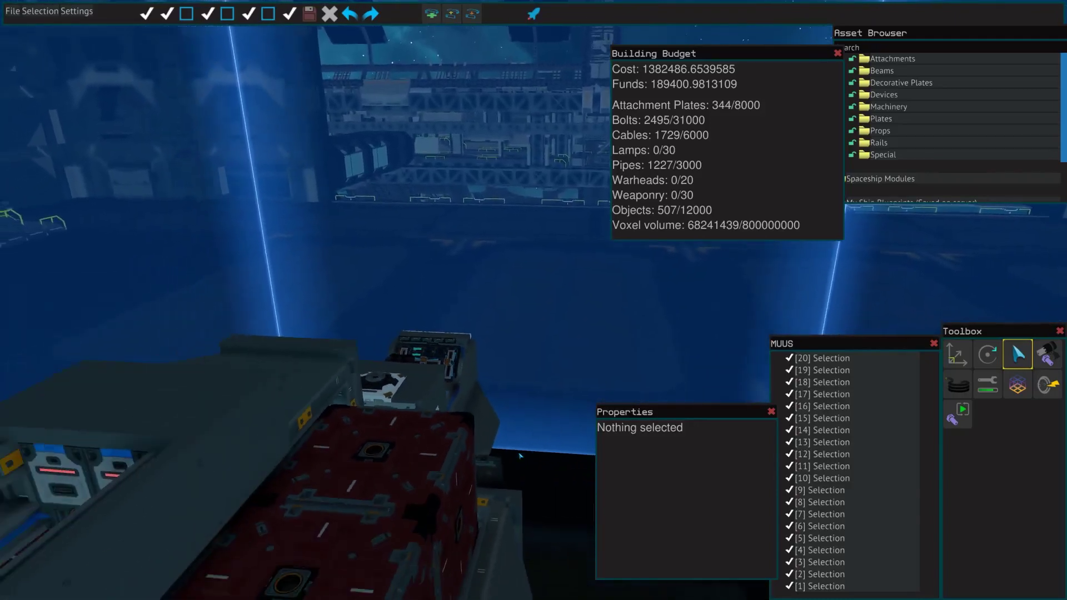
{"action": "key", "text": "s"}
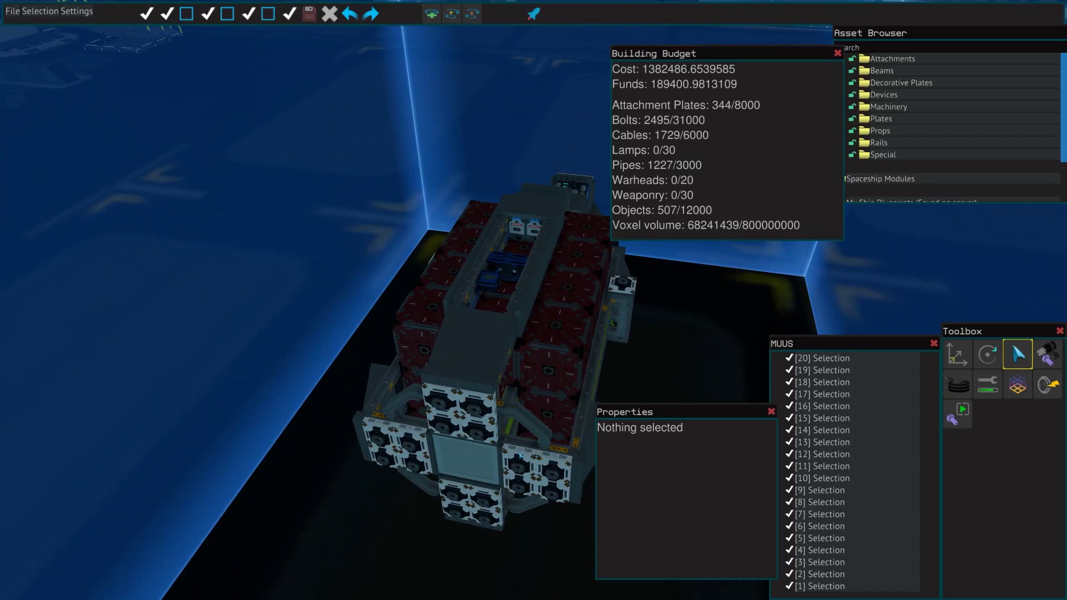
{"action": "key", "text": "w"}
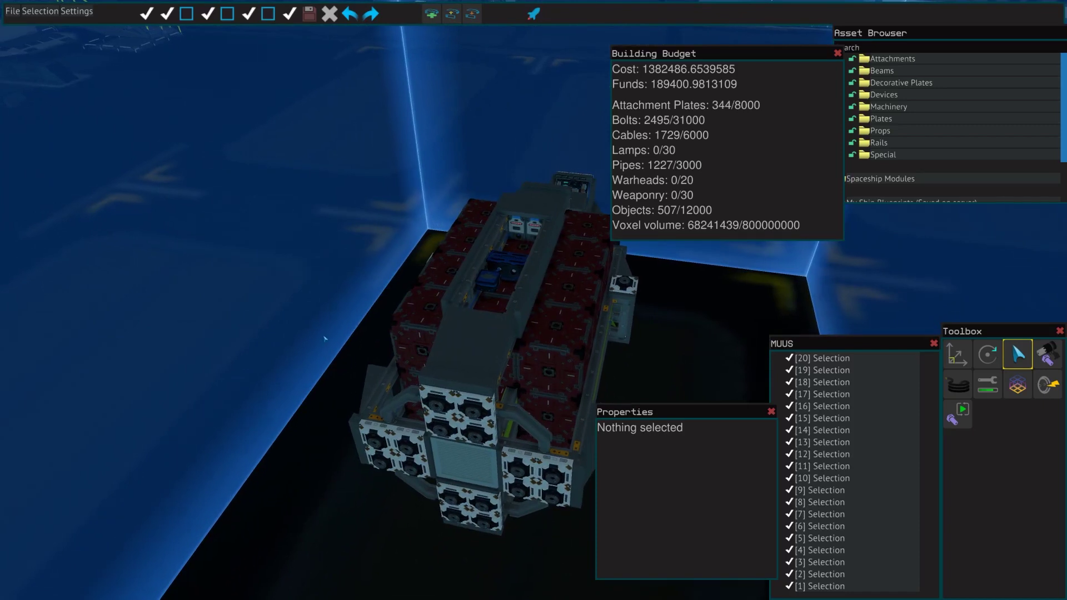
{"action": "key", "text": "w"}
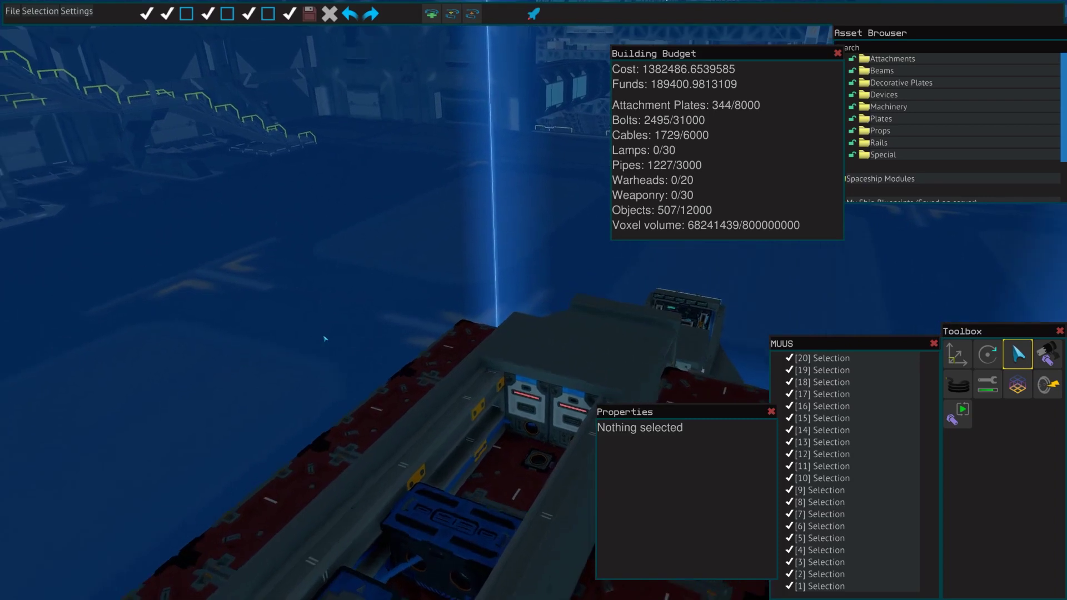
{"action": "key", "text": "w"}
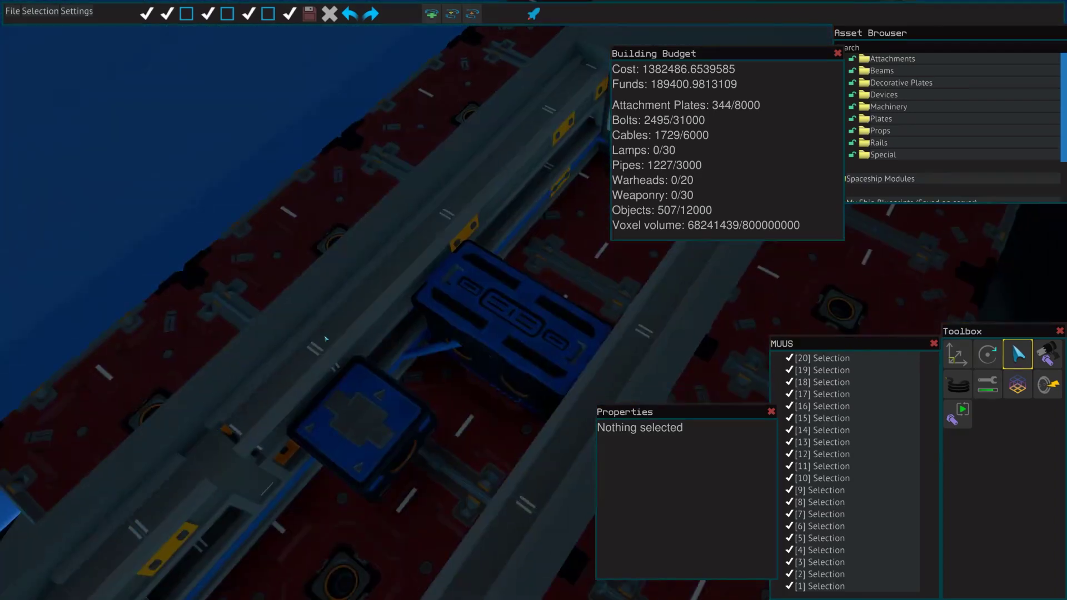
{"action": "left_click", "coordinate": [523, 297]}
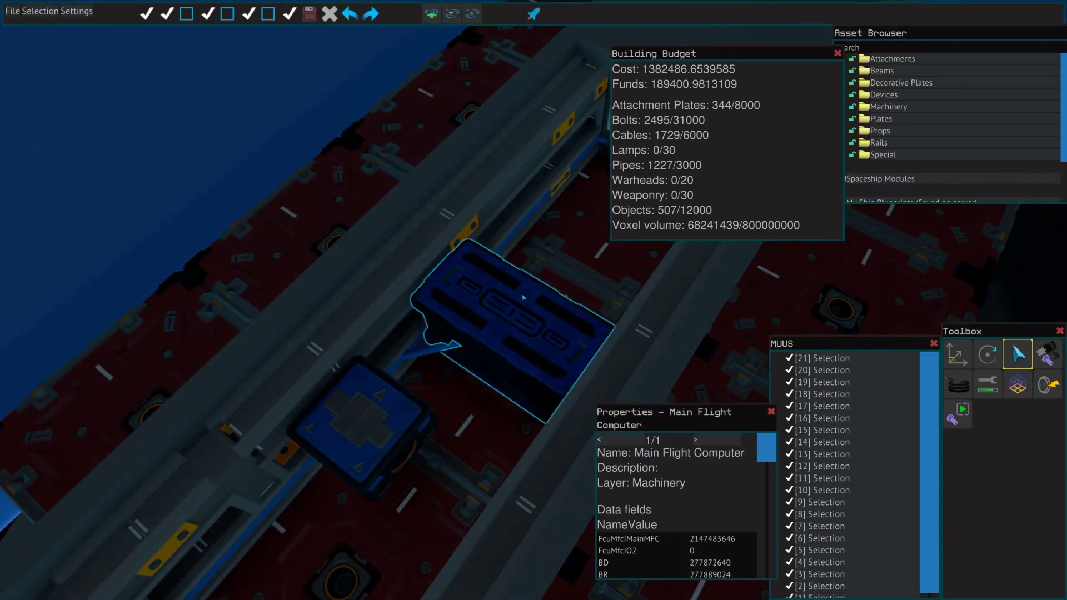
Expand the Machinery assets and locate the Main Flight Computer and the Flight Control Unit variants.
{"action": "left_click", "coordinate": [905, 108]}
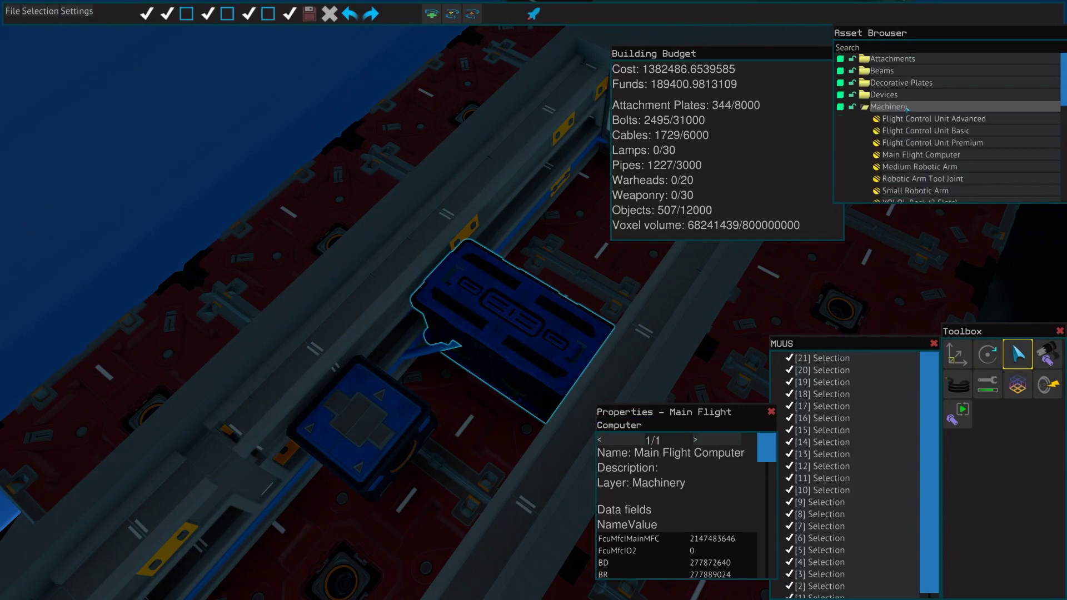
{"action": "scroll", "coordinate": [912, 113], "scroll_direction": "down", "scroll_amount": 1}
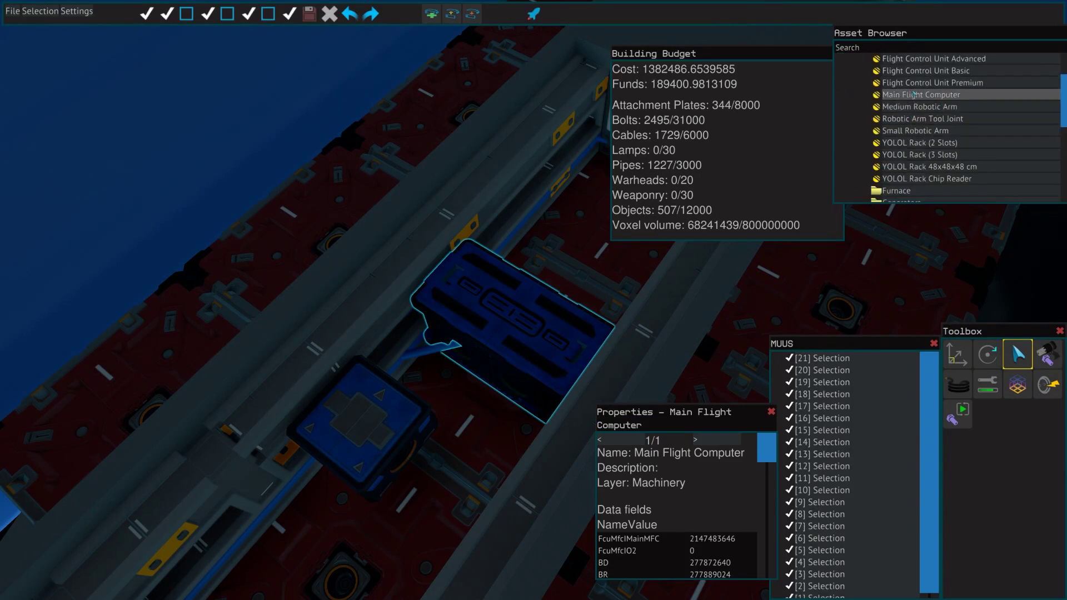
{"action": "scroll", "coordinate": [923, 113], "scroll_direction": "up", "scroll_amount": 1}
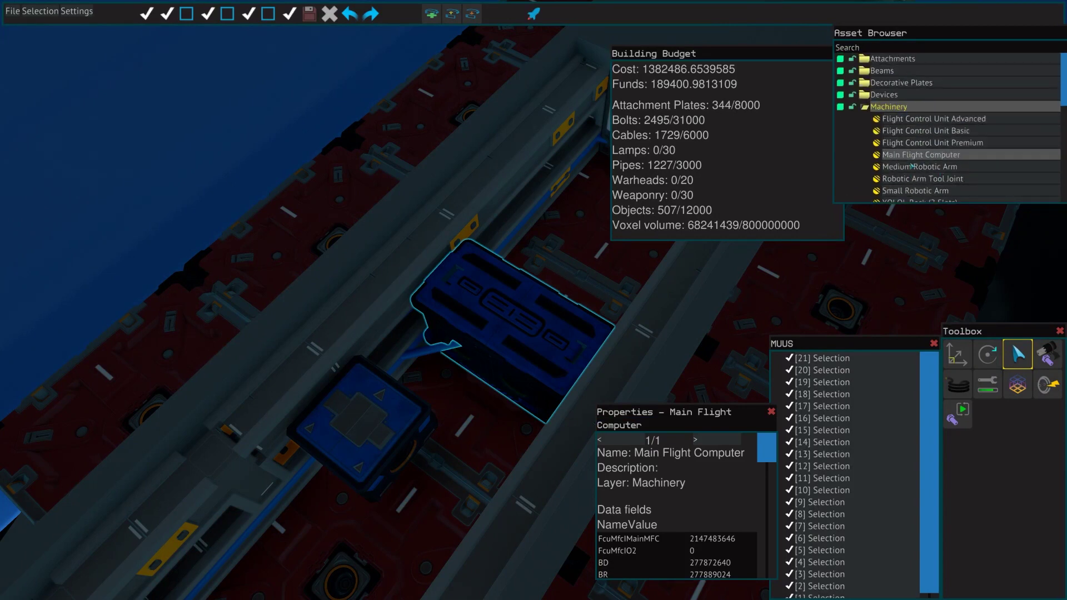
Compare the linking data fields of the Flight Control Unit Basic and the Main Flight Computer by selecting each in turn.
{"action": "left_click", "coordinate": [355, 441]}
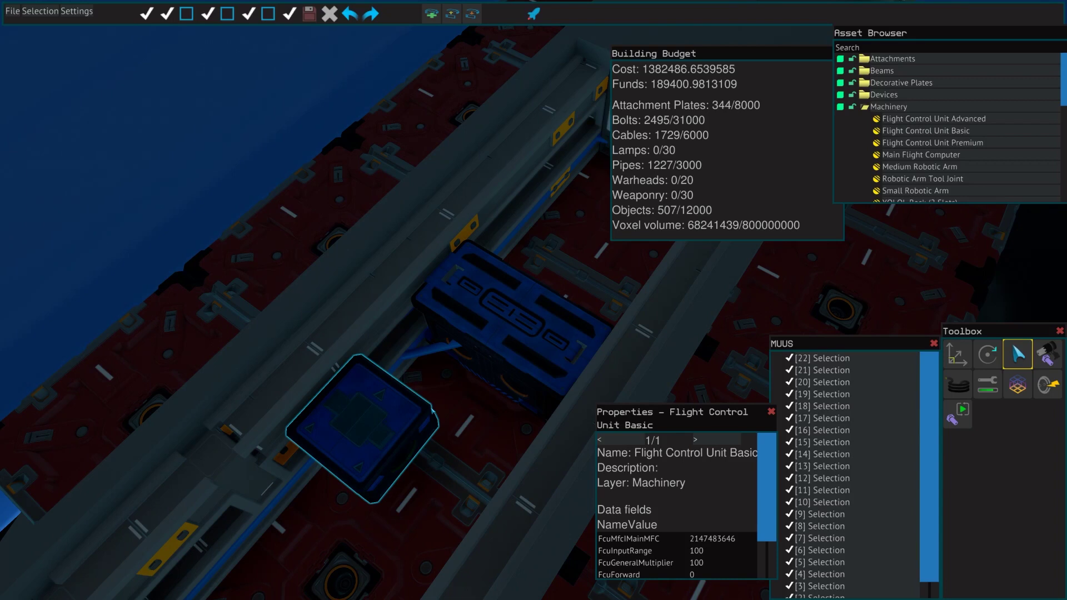
{"action": "left_click", "coordinate": [519, 381]}
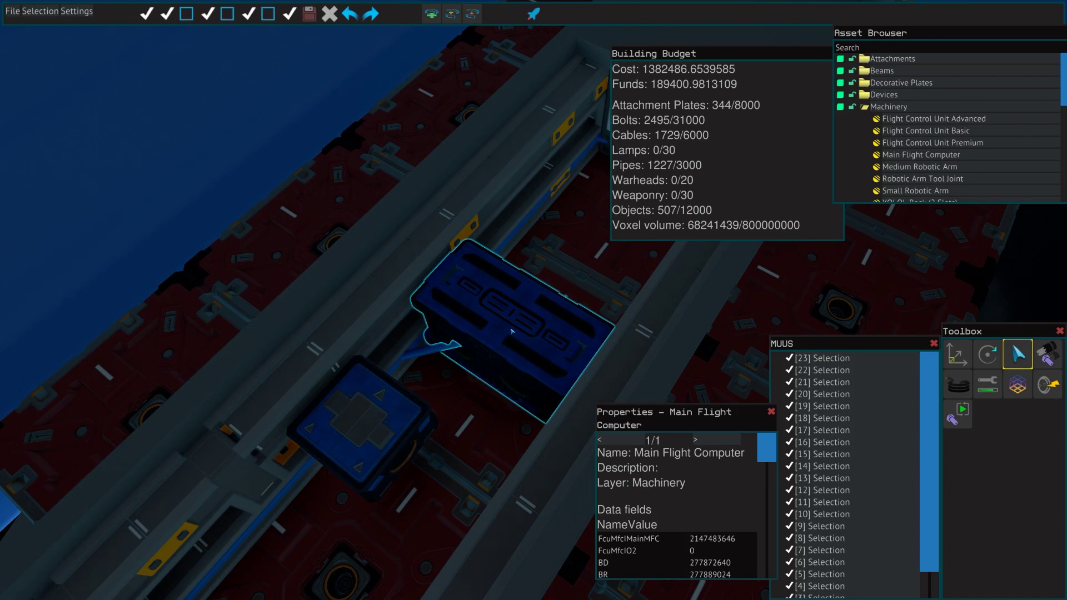
{"action": "left_click", "coordinate": [399, 417]}
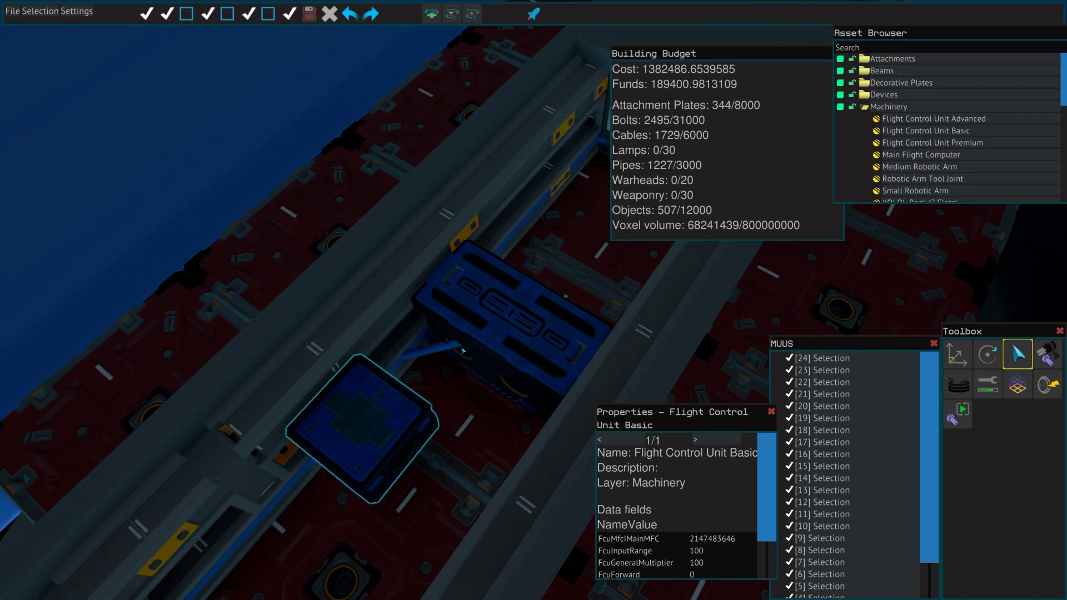
{"action": "left_click", "coordinate": [479, 340]}
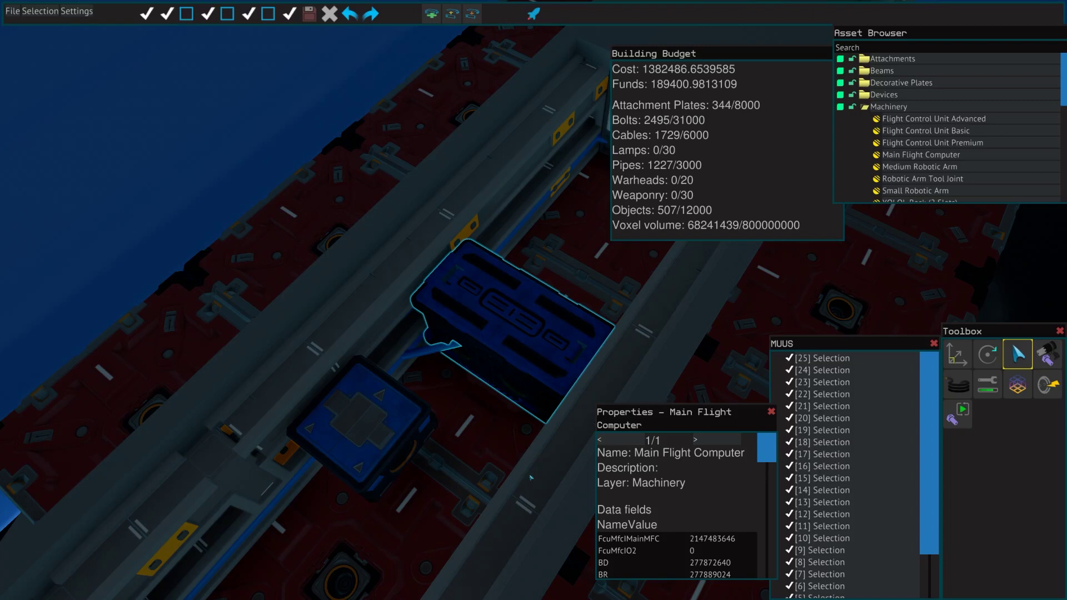
{"action": "left_click", "coordinate": [645, 540]}
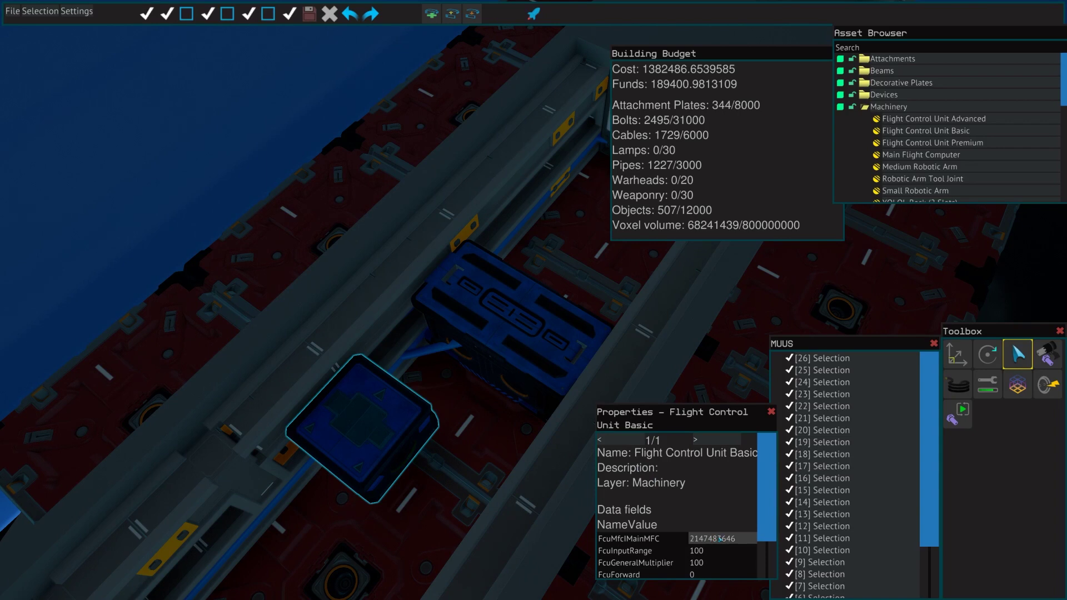
{"action": "left_click", "coordinate": [538, 356]}
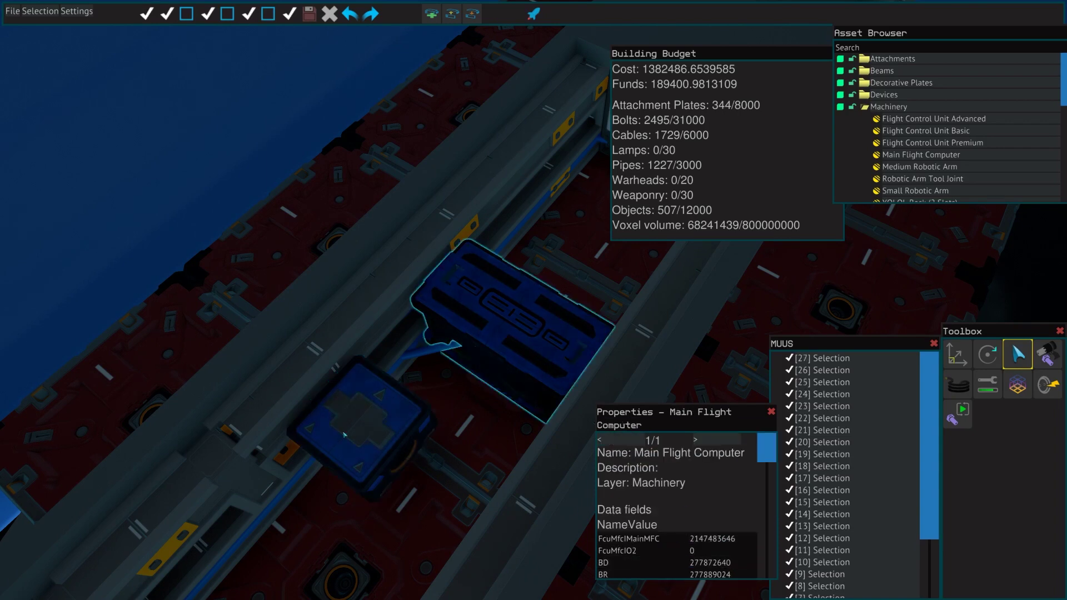
{"action": "left_click", "coordinate": [367, 439]}
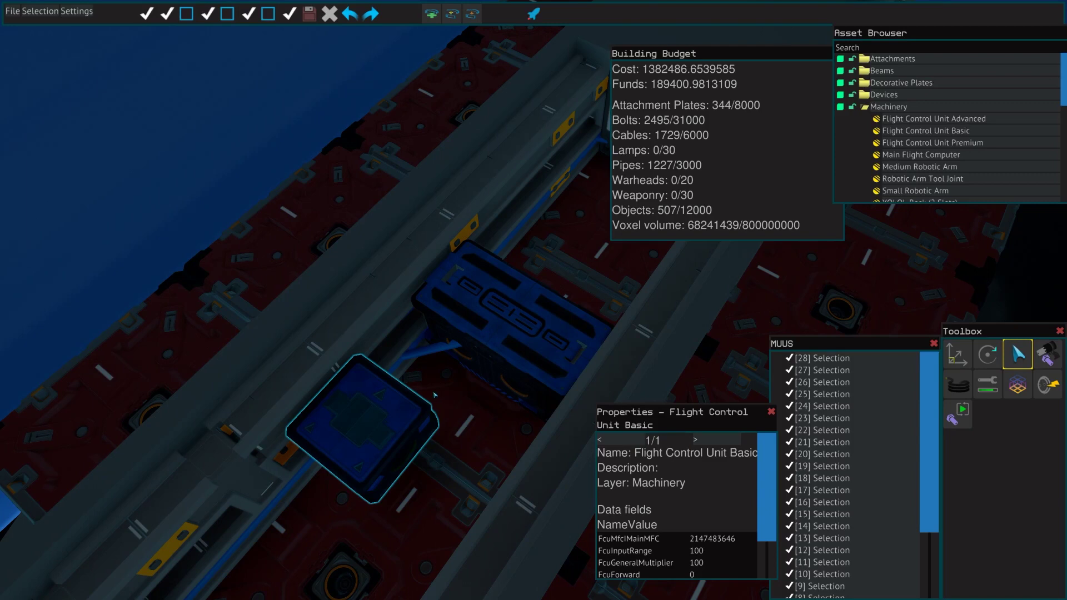
Review the Flight Control Unit's data fields down to its rotational pitch, yaw and roll inputs.
{"action": "key", "text": "s"}
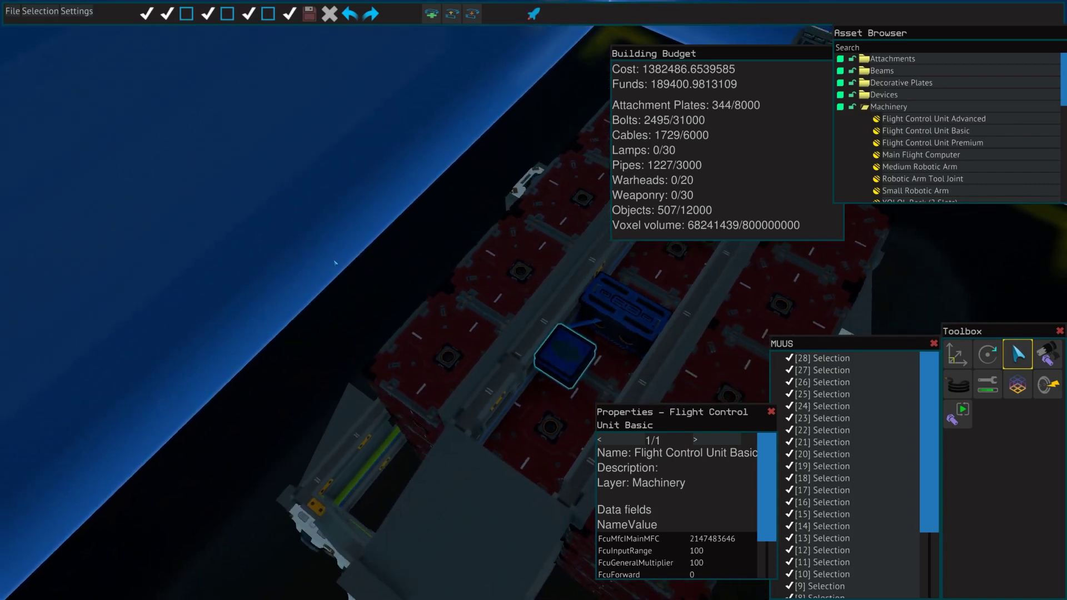
{"action": "right_click", "coordinate": [335, 260]}
{"action": "scroll", "coordinate": [704, 502], "scroll_direction": "down", "scroll_amount": 3}
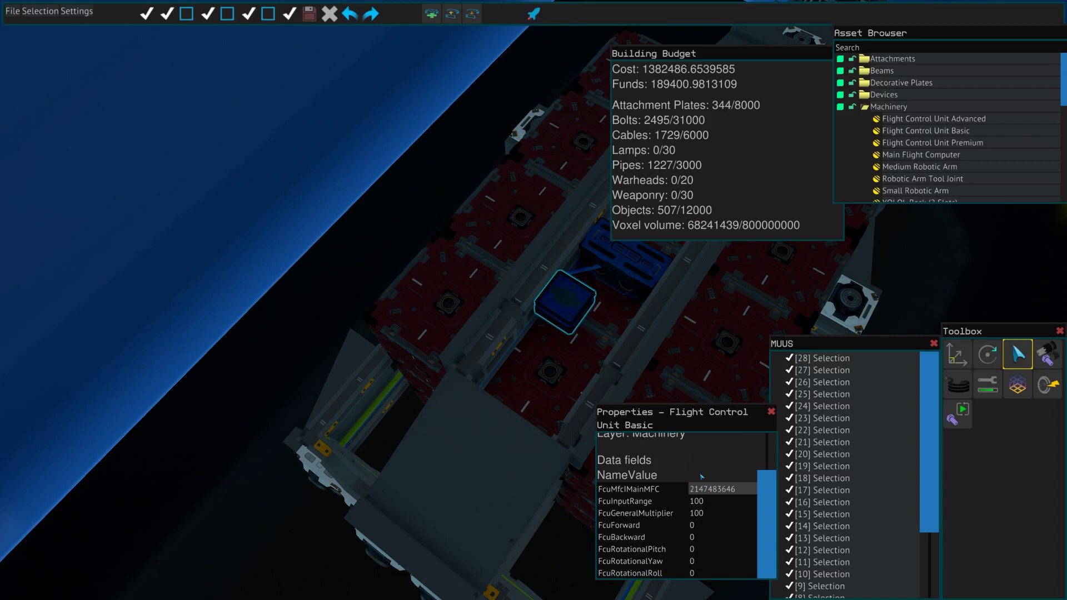
Compare the Main Flight Computer's thruster fields with those of a left rear maneuver thruster and clear the selection.
{"action": "left_click", "coordinate": [631, 273]}
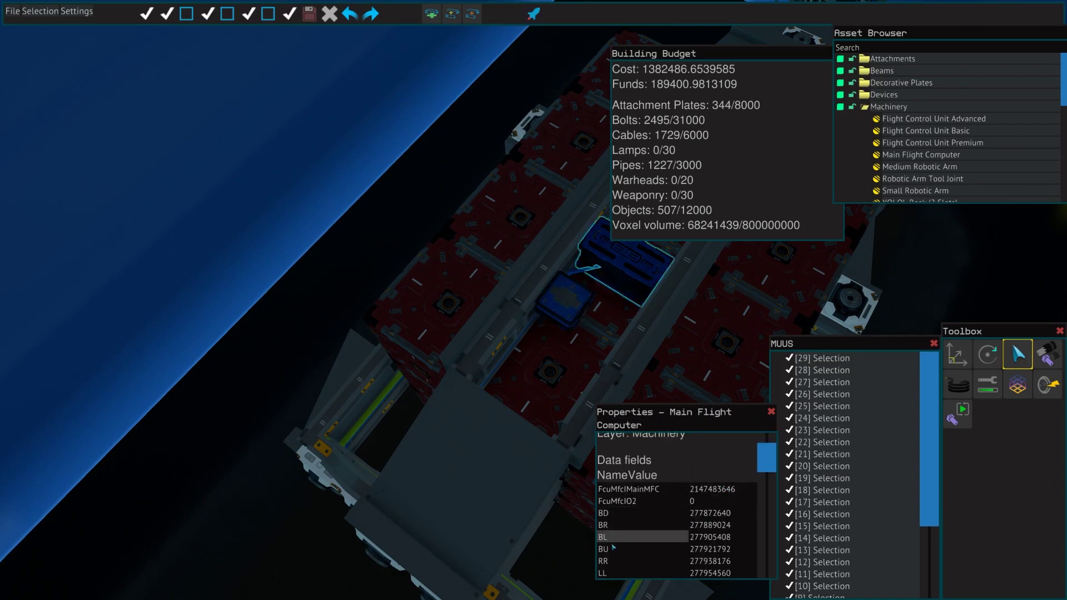
{"action": "scroll", "coordinate": [619, 526], "scroll_direction": "down", "scroll_amount": 3}
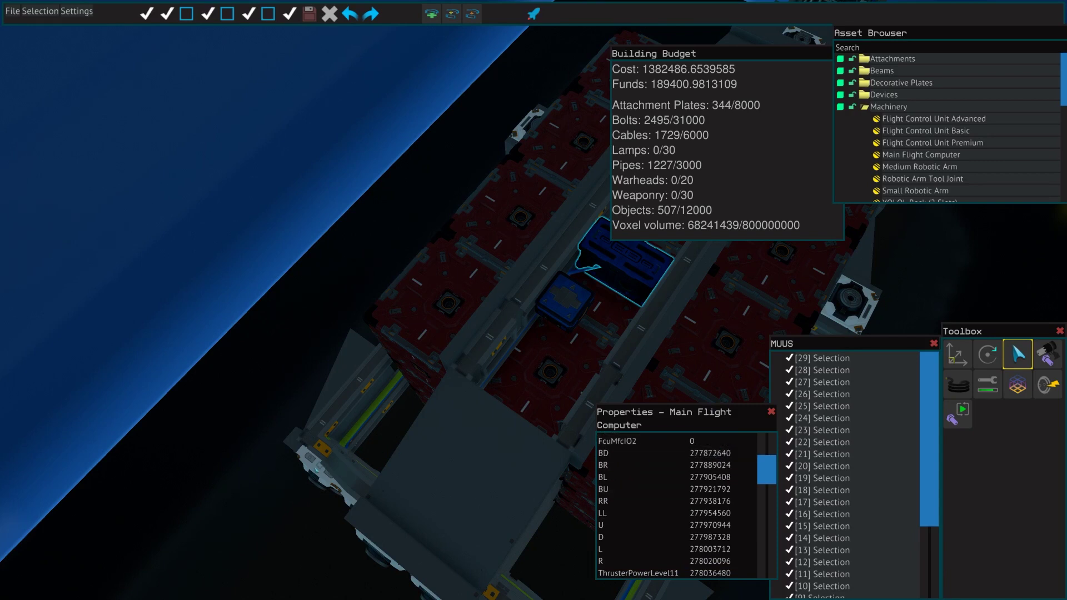
{"action": "left_click", "coordinate": [315, 472]}
{"action": "left_click", "coordinate": [315, 472]}
{"action": "left_click", "coordinate": [315, 472]}
{"action": "left_click", "coordinate": [315, 472]}
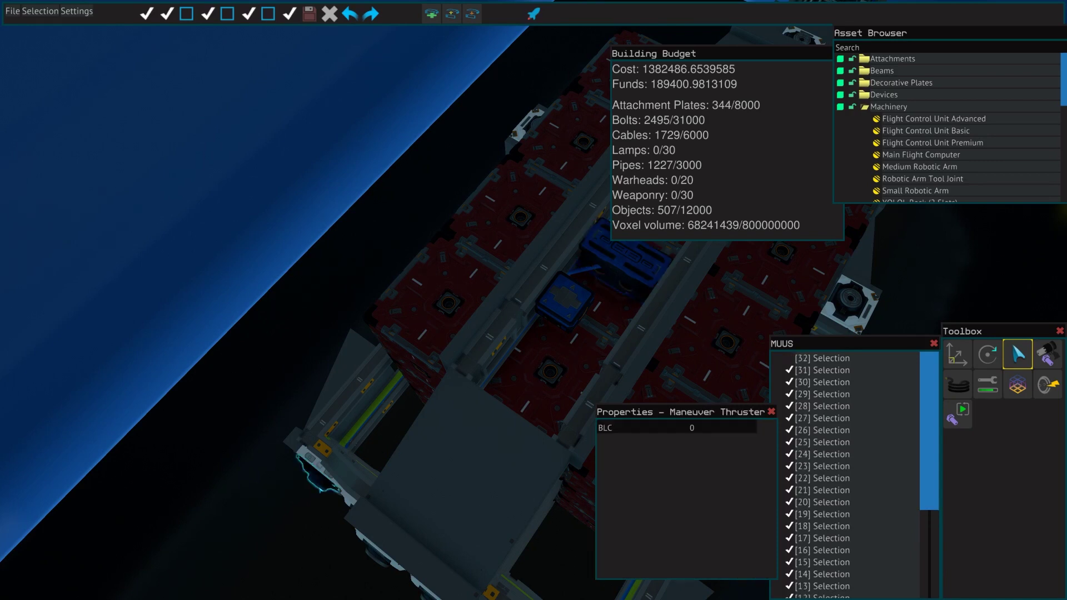
{"action": "left_click", "coordinate": [273, 409]}
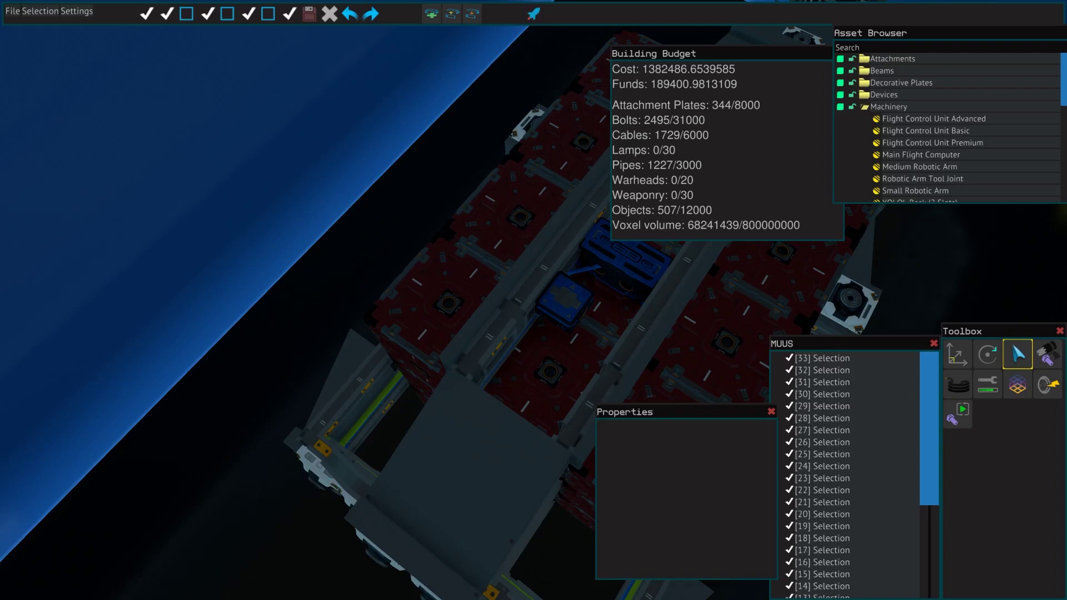
Inspect the data fields of an upper rear maneuver thruster and match its BU field in the Main Flight Computer's list.
{"action": "key", "text": "e"}
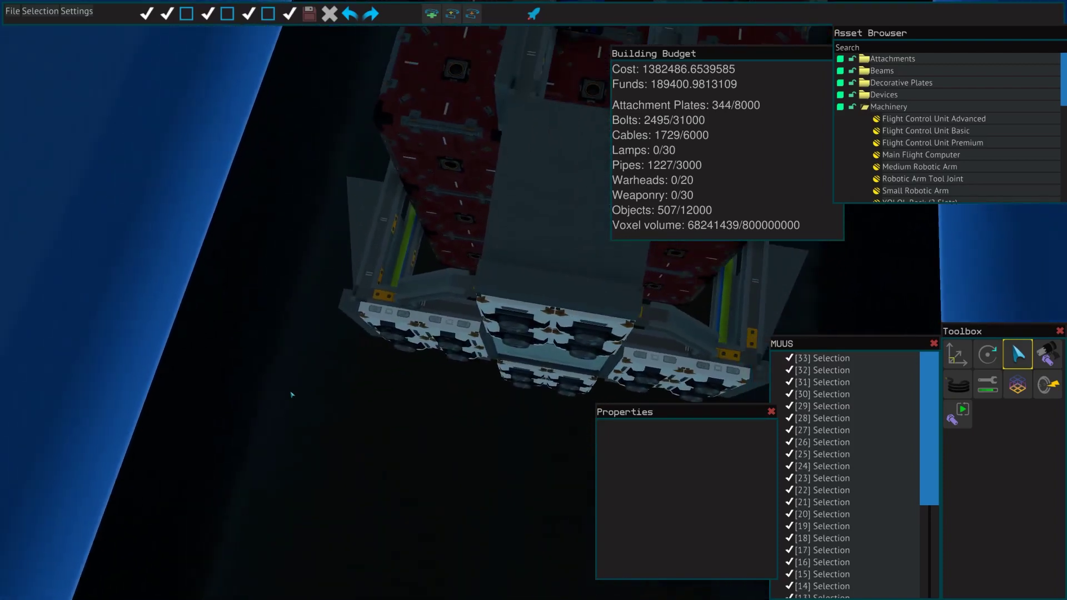
{"action": "left_click", "coordinate": [501, 328]}
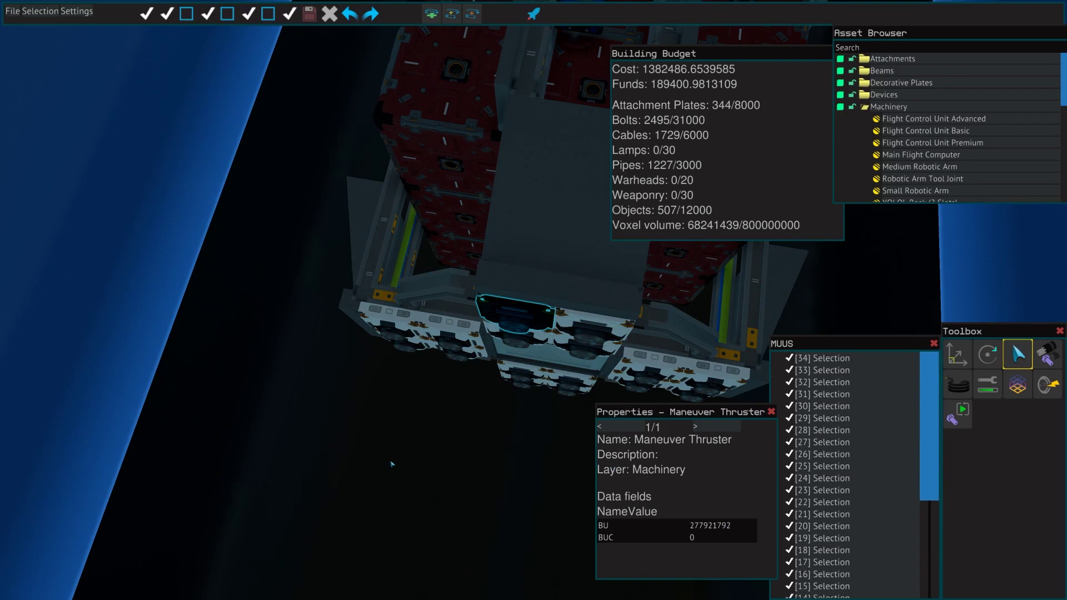
{"action": "left_click_drag", "start_coordinate": [445, 472], "coordinate": [444, 471]}
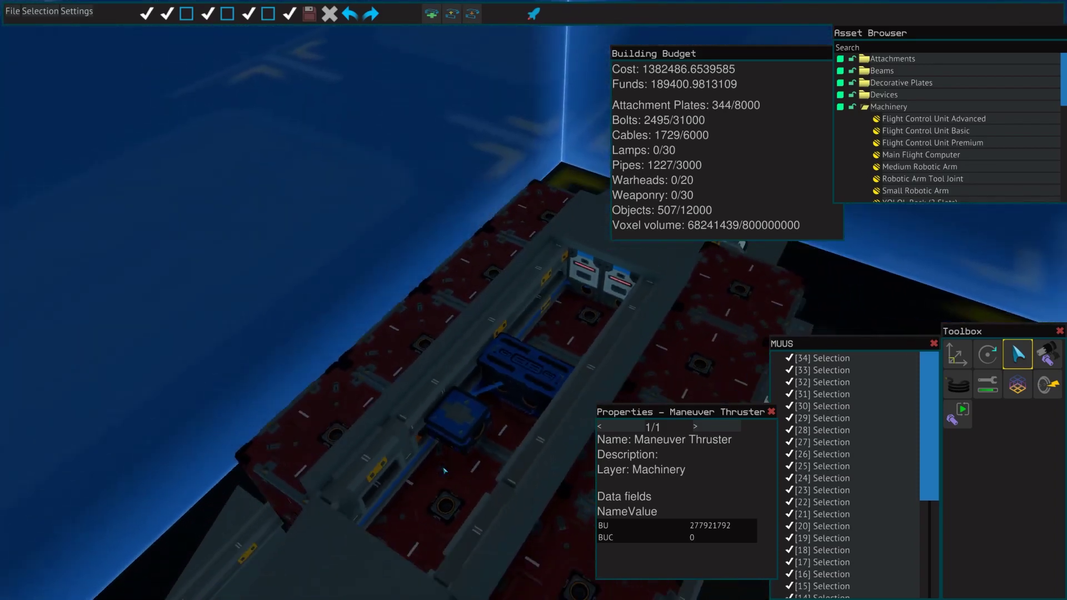
{"action": "left_click", "coordinate": [521, 387]}
{"action": "scroll", "coordinate": [722, 466], "scroll_direction": "down", "scroll_amount": 3}
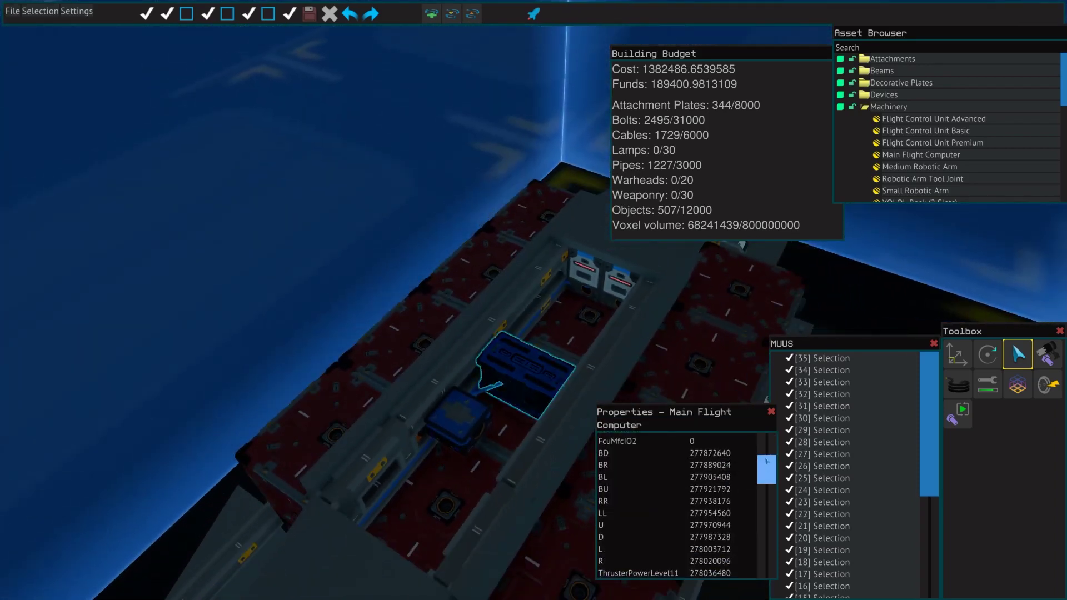
{"action": "scroll", "coordinate": [770, 463], "scroll_direction": "up", "scroll_amount": 2}
{"action": "scroll", "coordinate": [770, 462], "scroll_direction": "down", "scroll_amount": 1}
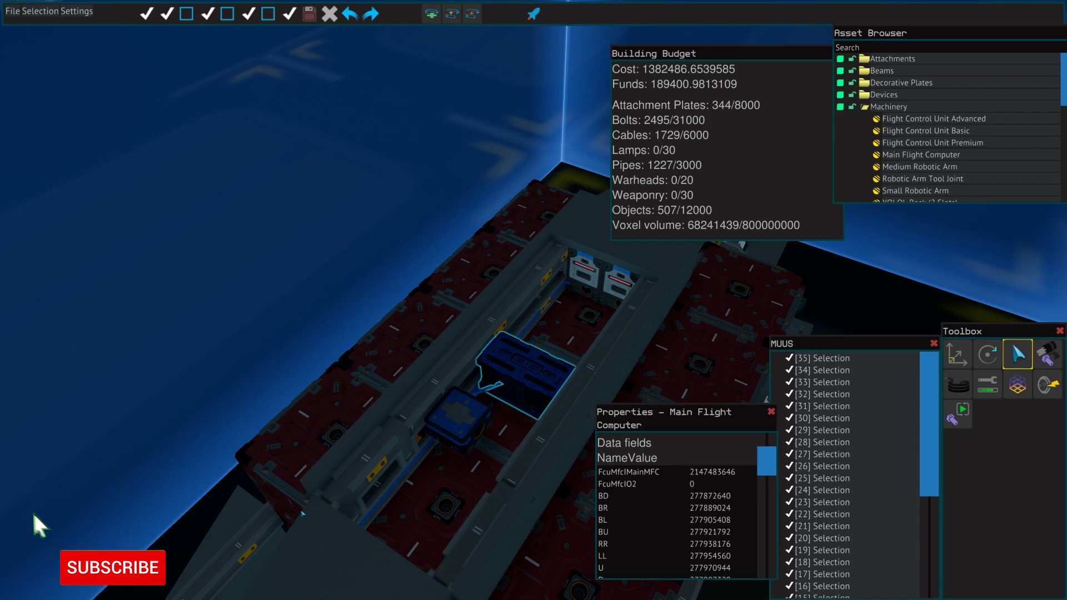
Clear the flight computer selection and inspect the data fields of the vertical middle lever on the cockpit console.
{"action": "left_click", "coordinate": [265, 343]}
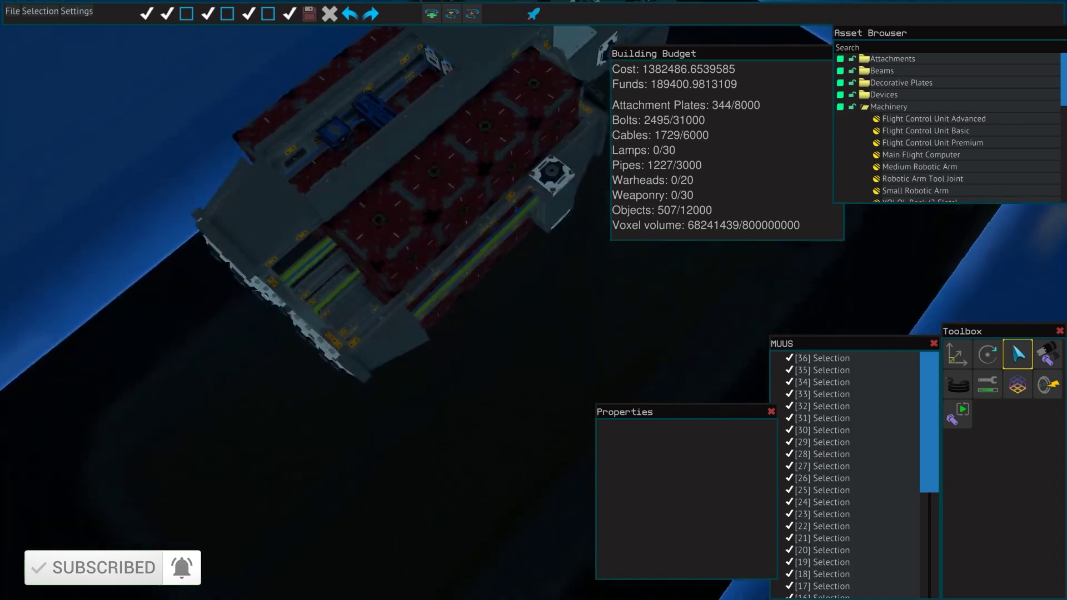
{"action": "key", "text": "w"}
{"action": "key", "text": "a"}
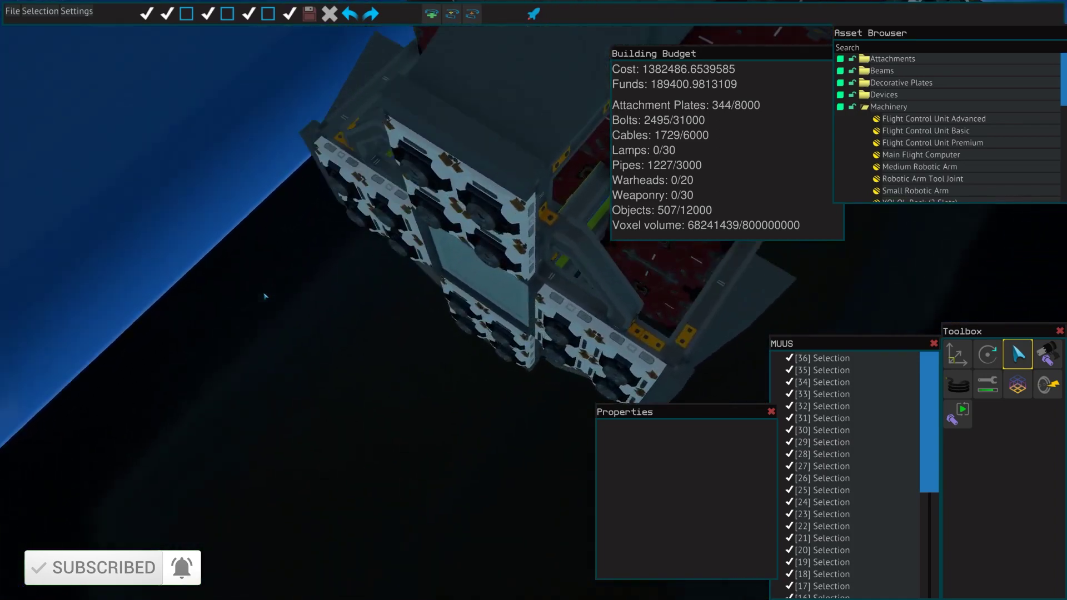
{"action": "key", "text": "d"}
{"action": "key", "text": "w"}
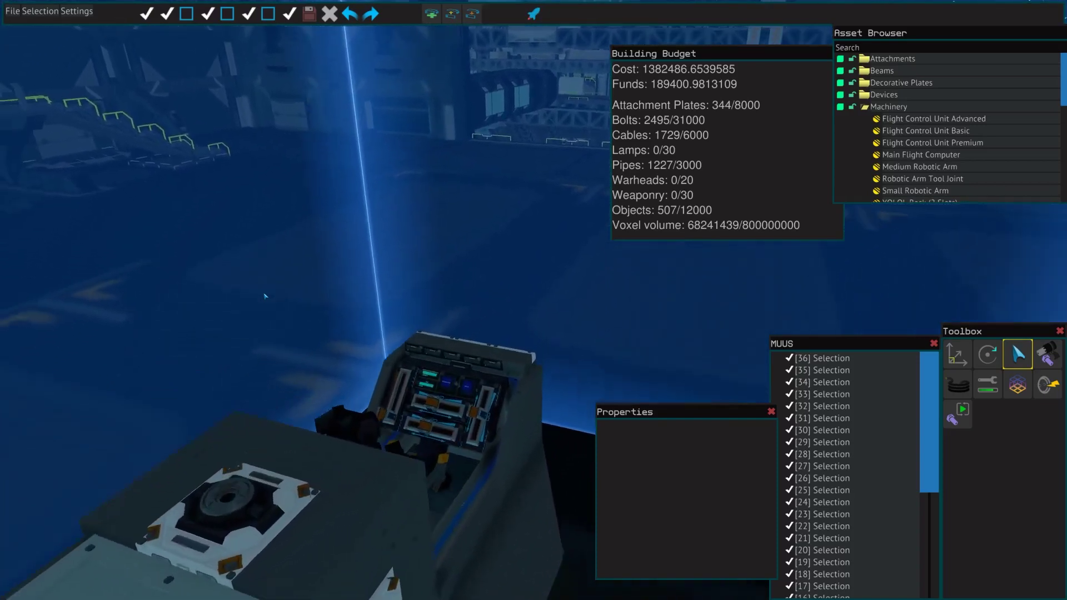
{"action": "left_click", "coordinate": [485, 422]}
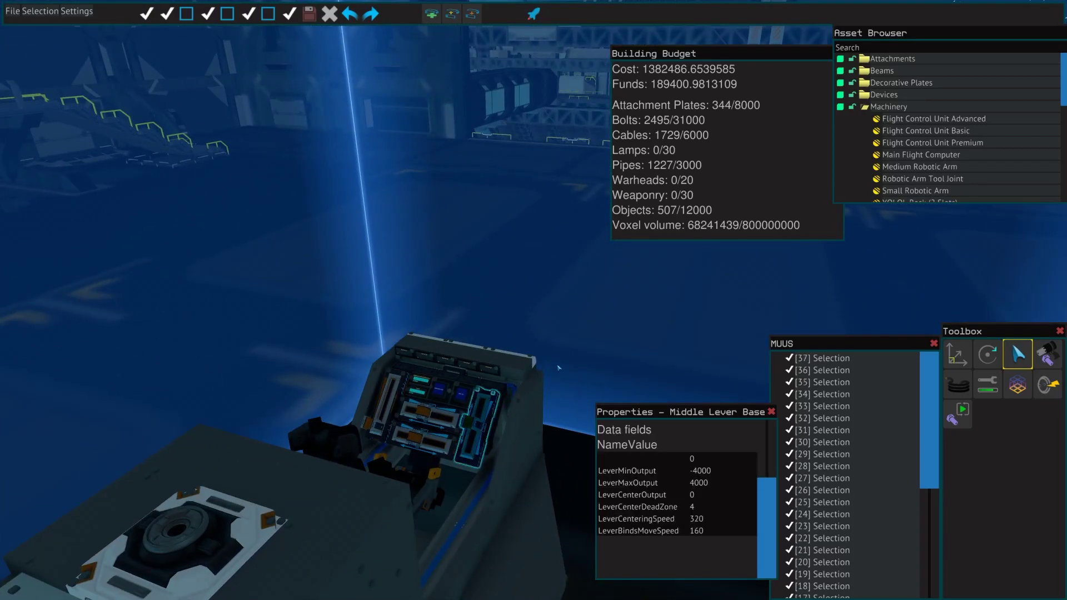
{"action": "scroll", "coordinate": [645, 511], "scroll_direction": "up", "scroll_amount": 3}
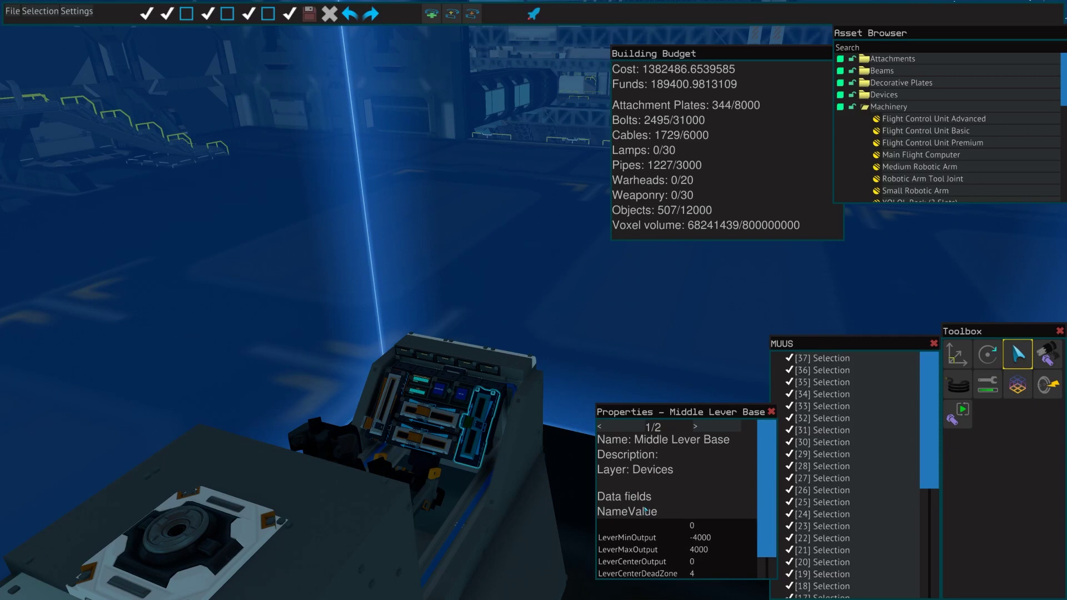
Name the vertical middle lever's blank first data field "pitch" and clear the selection.
{"action": "scroll", "coordinate": [641, 523], "scroll_direction": "down", "scroll_amount": 1}
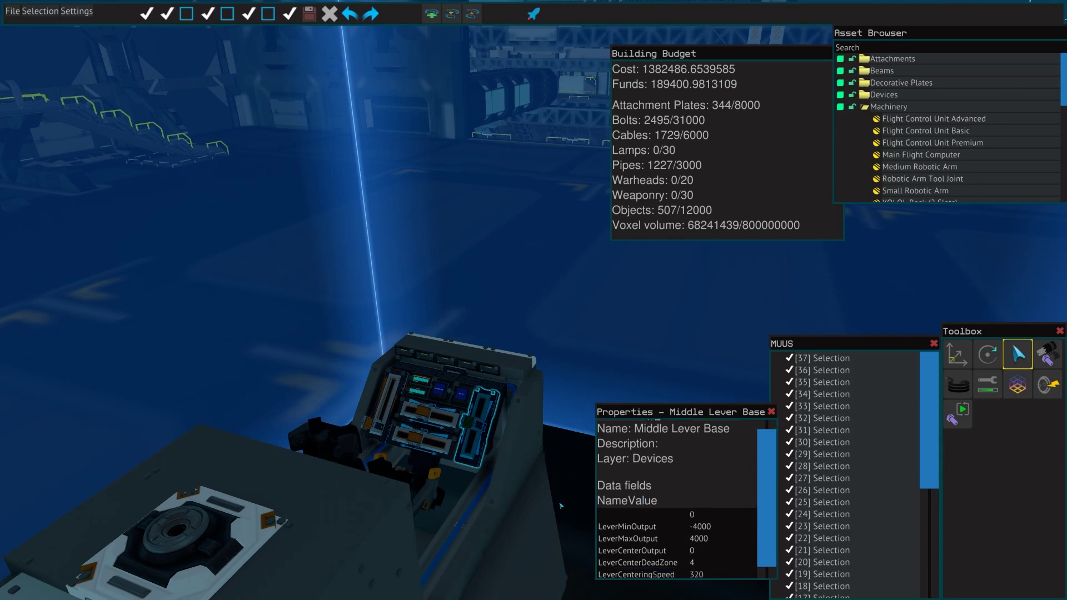
{"action": "scroll", "coordinate": [613, 503], "scroll_direction": "down", "scroll_amount": 1}
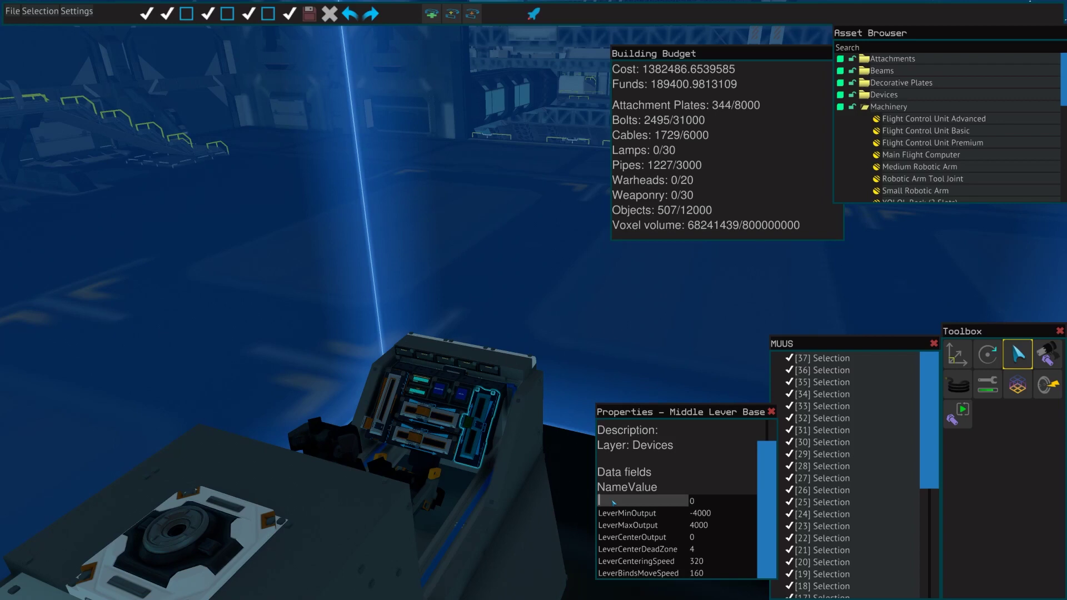
{"action": "type", "text": "ptch"}
{"action": "key", "text": "BackSpace"}
{"action": "key", "text": "BackSpace"}
{"action": "key", "text": "BackSpace"}
{"action": "type", "text": "itch"}
{"action": "key", "text": "Return"}
{"action": "left_click", "coordinate": [632, 505]}
{"action": "type", "text": "pirxh"}
{"action": "key", "text": "BackSpace"}
{"action": "key", "text": "BackSpace"}
{"action": "key", "text": "BackSpace"}
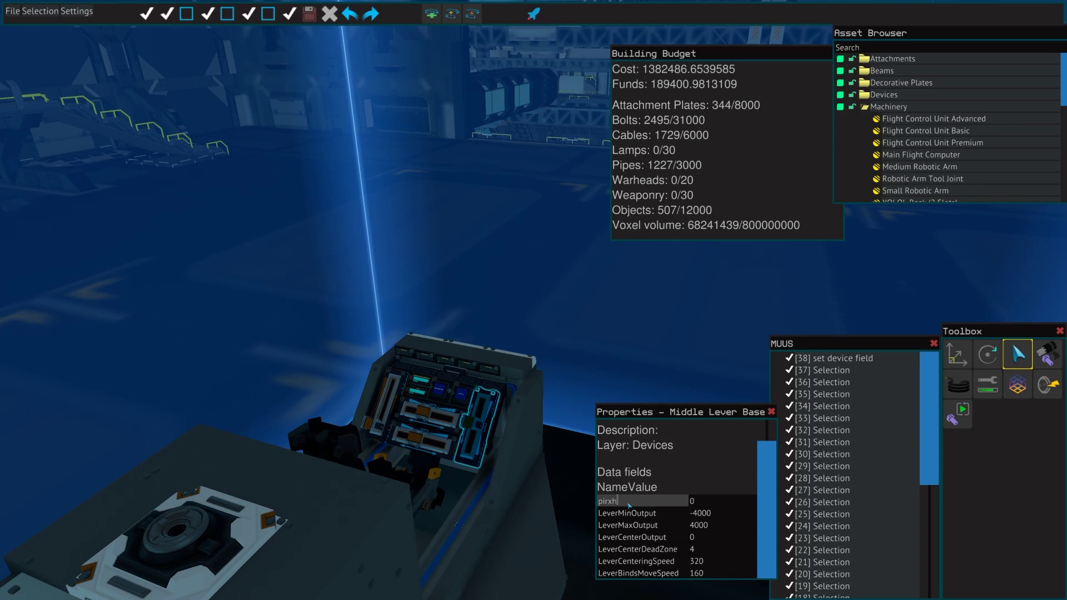
{"action": "type", "text": "tch"}
{"action": "key", "text": "Return"}
{"action": "left_click", "coordinate": [873, 370]}
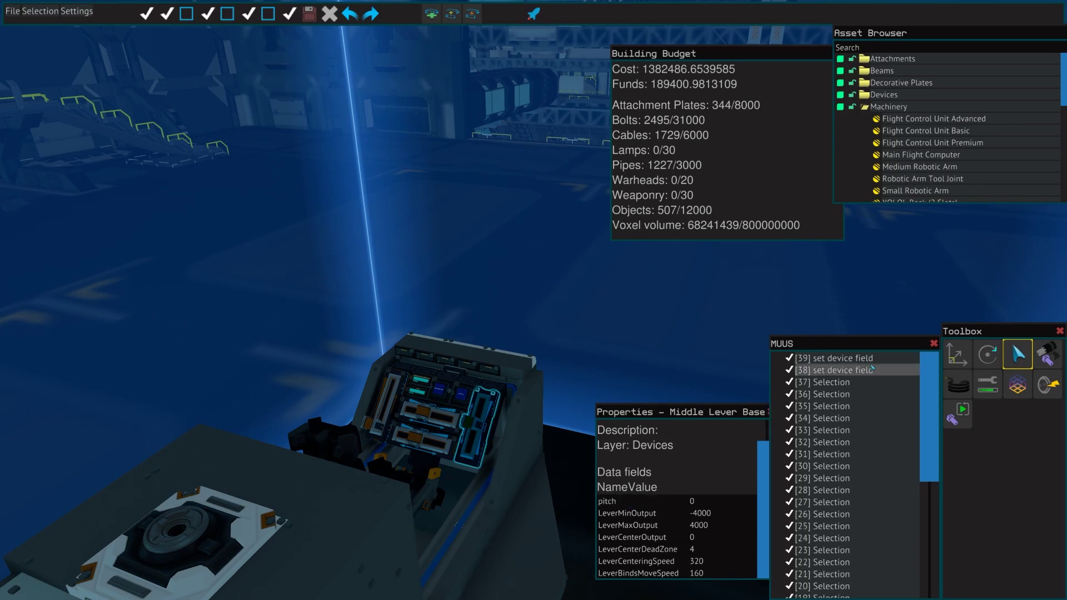
{"action": "left_click", "coordinate": [692, 376]}
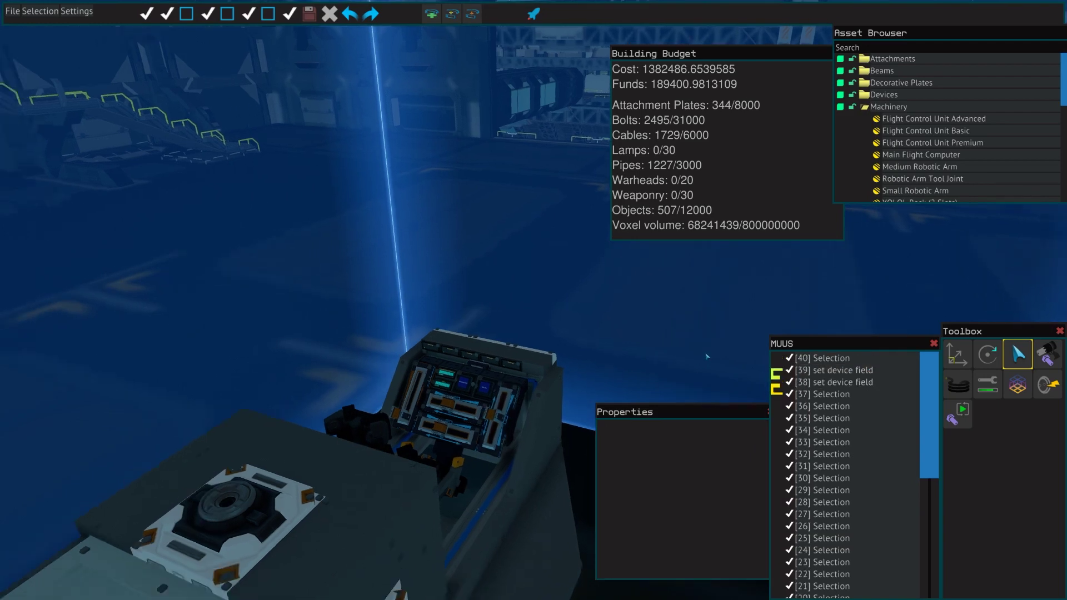
Inspect the data fields of the tall lever on the cockpit console, including its FcuForward field.
{"action": "left_click", "coordinate": [466, 353]}
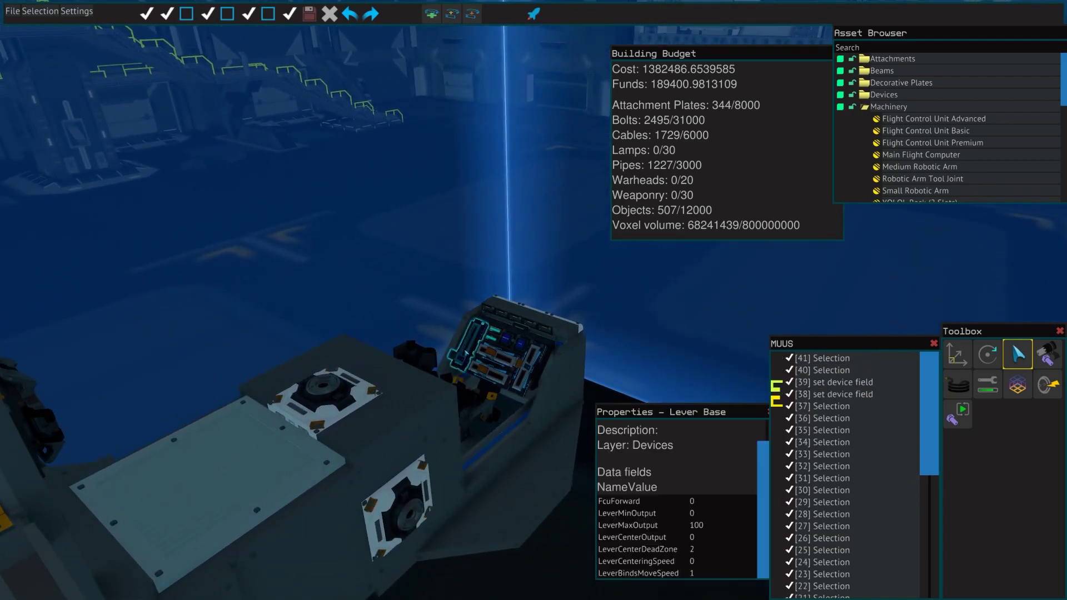
{"action": "left_click", "coordinate": [670, 338]}
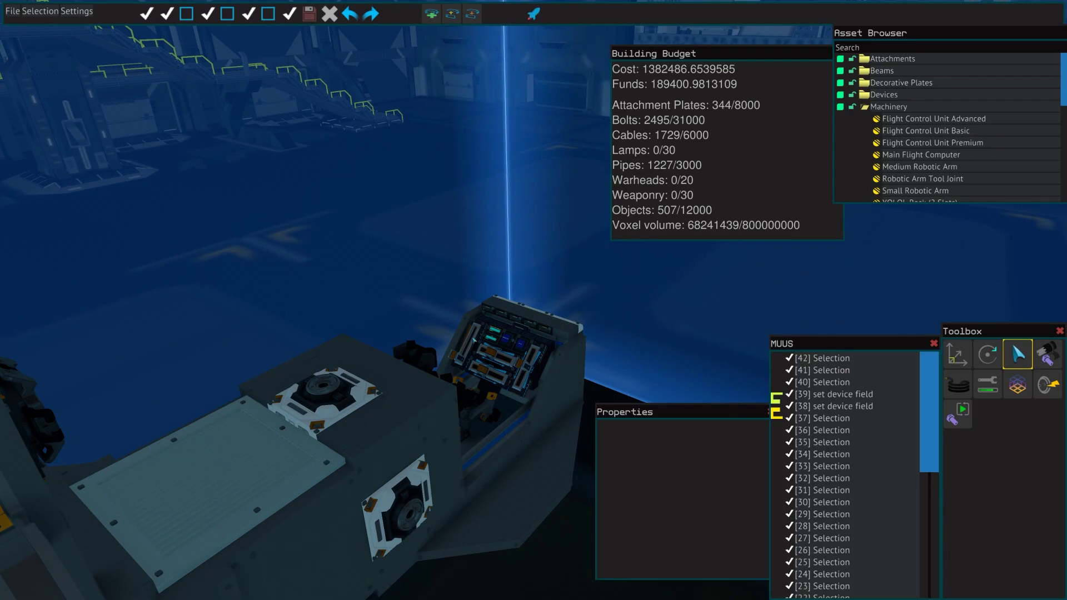
{"action": "left_click", "coordinate": [466, 344]}
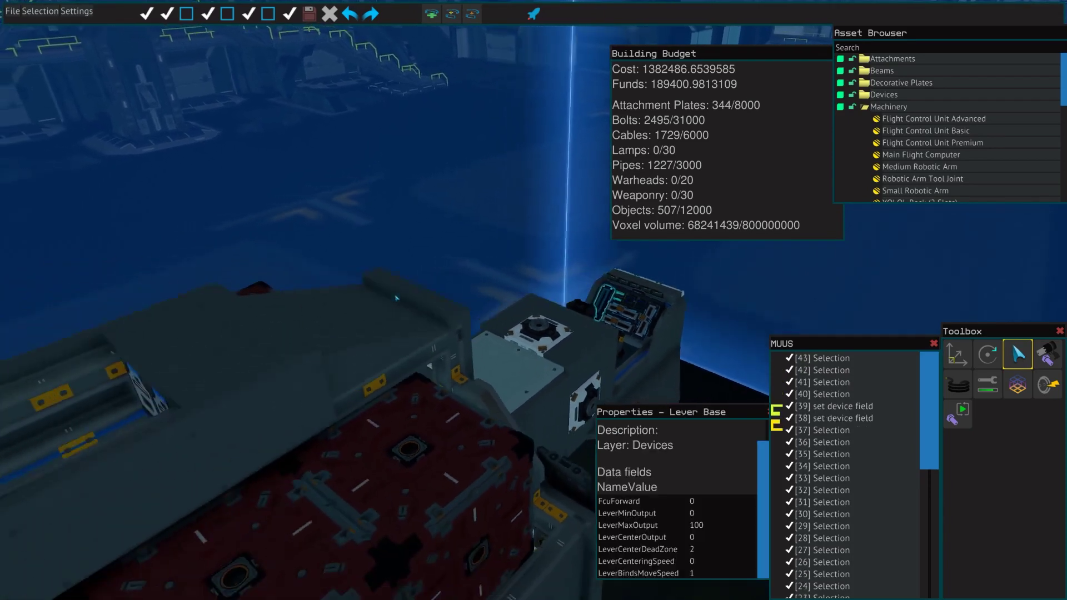
Compare the FcuMfcIO link and thruster fields of the Main Flight Computer with those of the Flight Control Unit Basic.
{"action": "left_click_drag", "start_coordinate": [396, 298], "coordinate": [396, 298]}
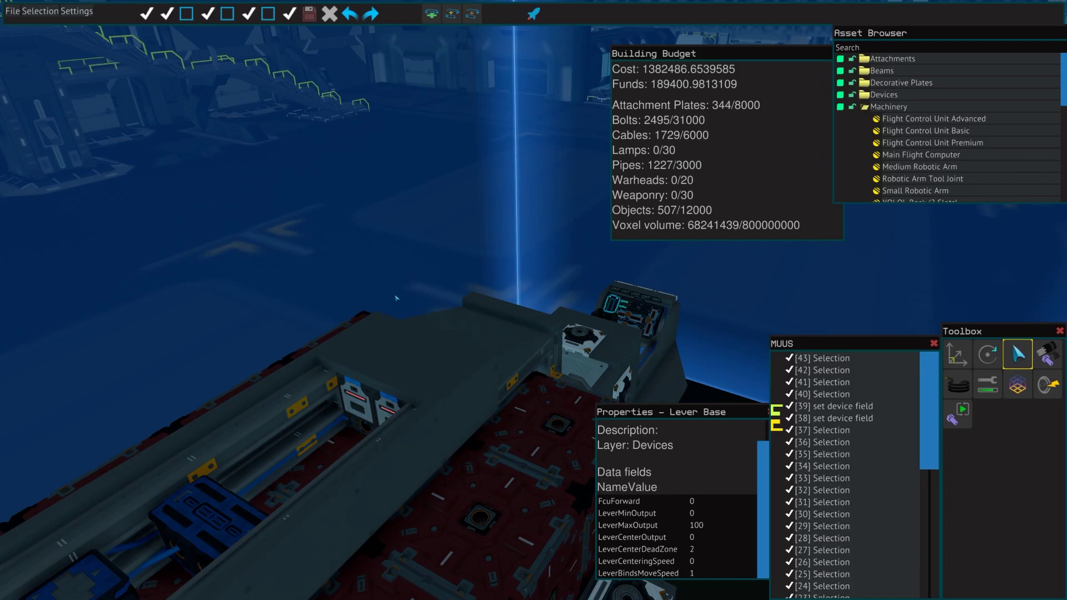
{"action": "key", "text": "s"}
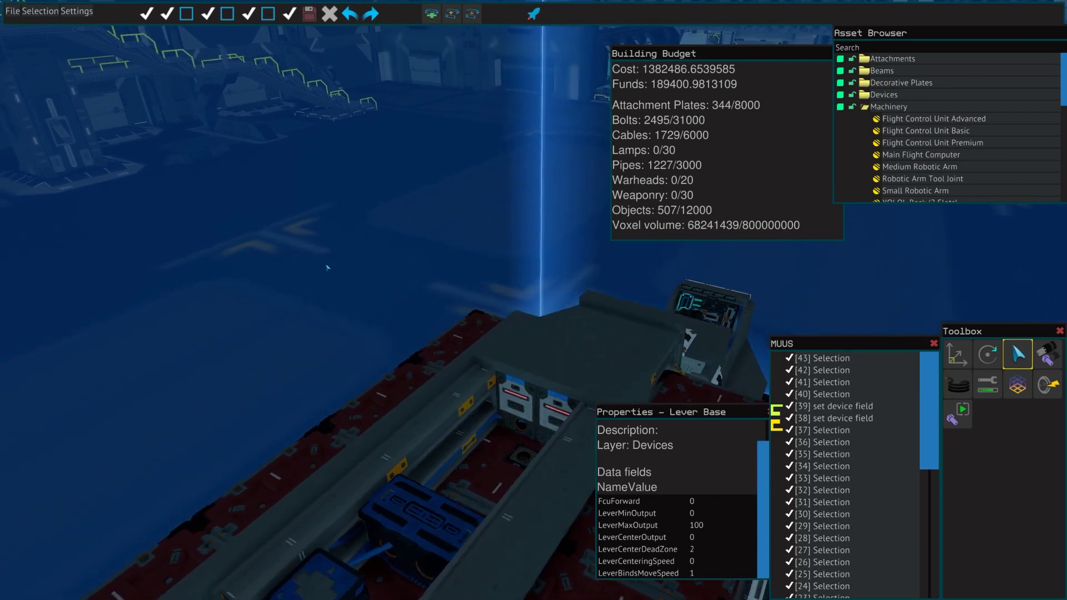
{"action": "key", "text": "s"}
{"action": "key", "text": "s"}
{"action": "key", "text": "w"}
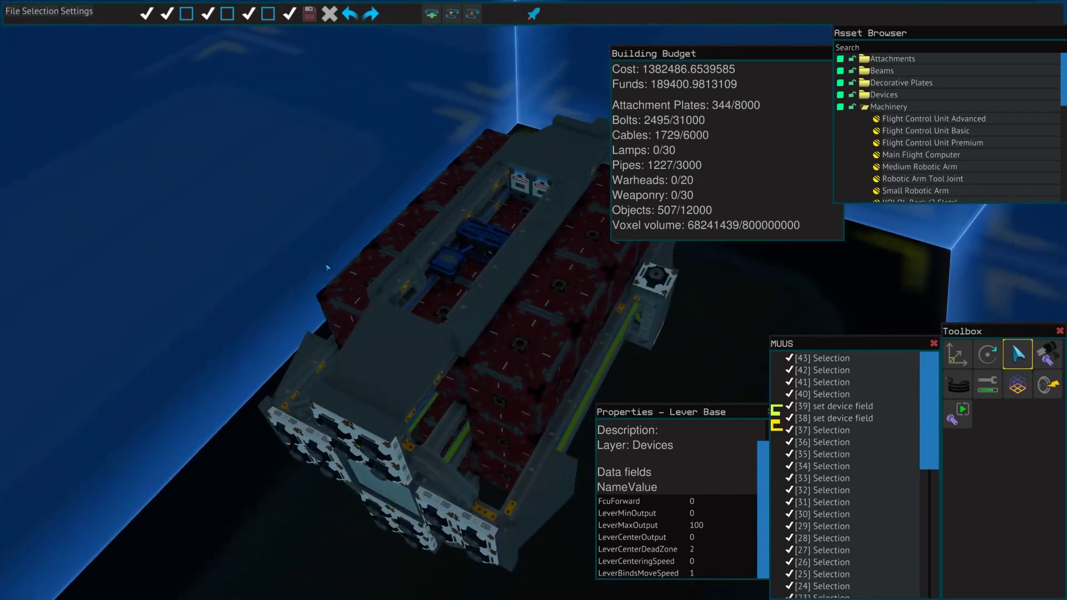
{"action": "key", "text": "s"}
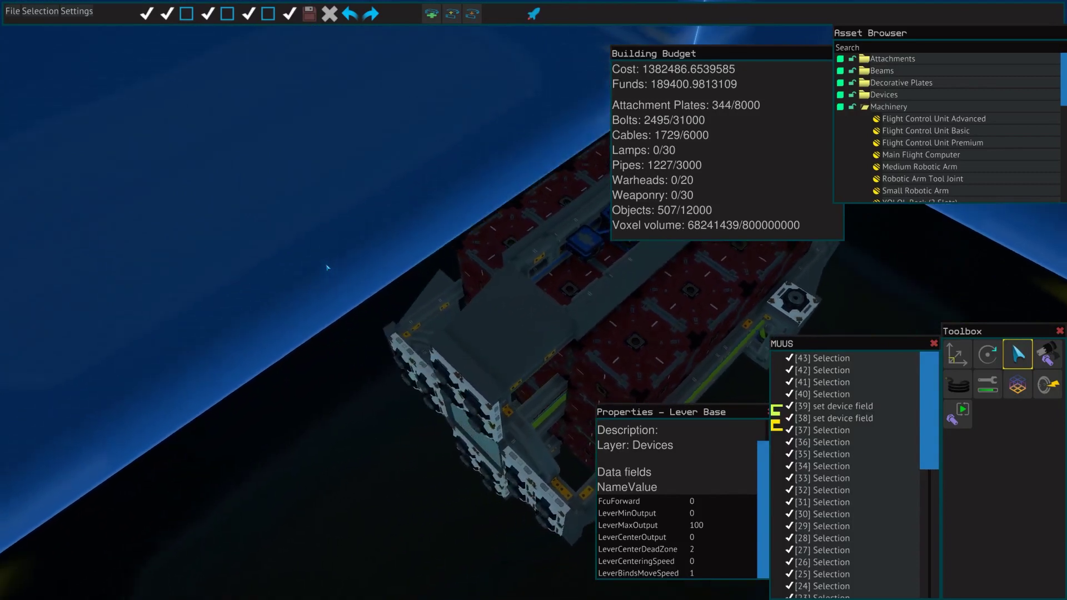
{"action": "key", "text": "w"}
{"action": "key", "text": "s"}
{"action": "key", "text": "w"}
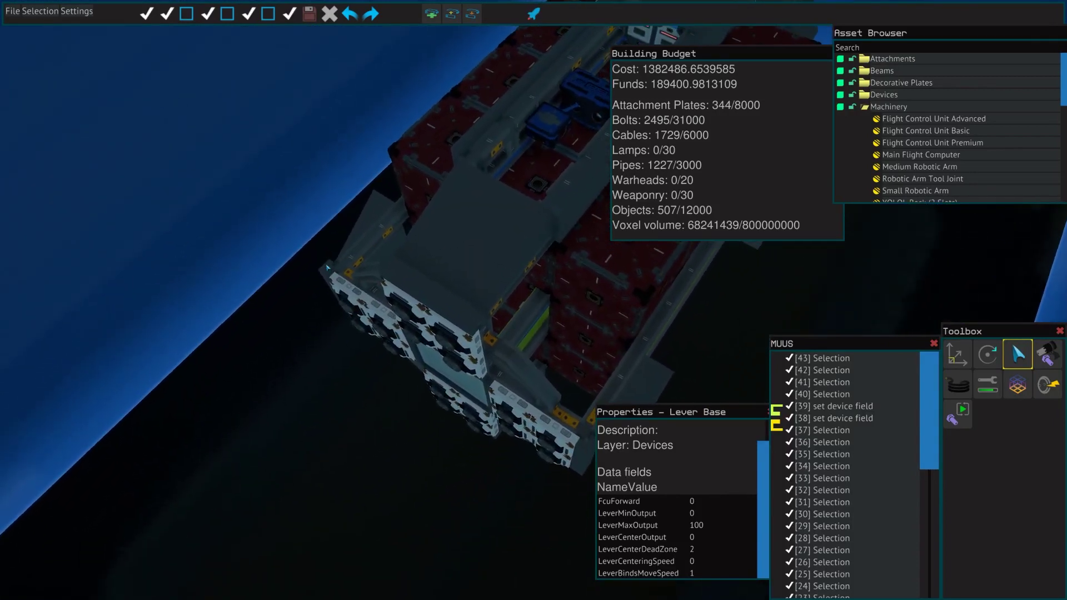
{"action": "key", "text": "w"}
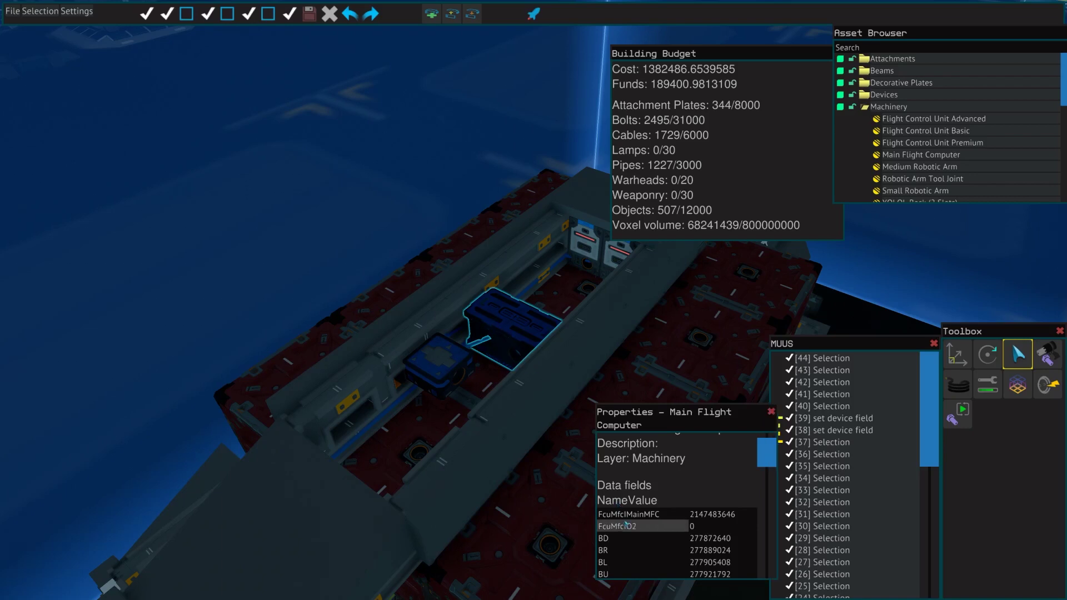
{"action": "left_click", "coordinate": [435, 364]}
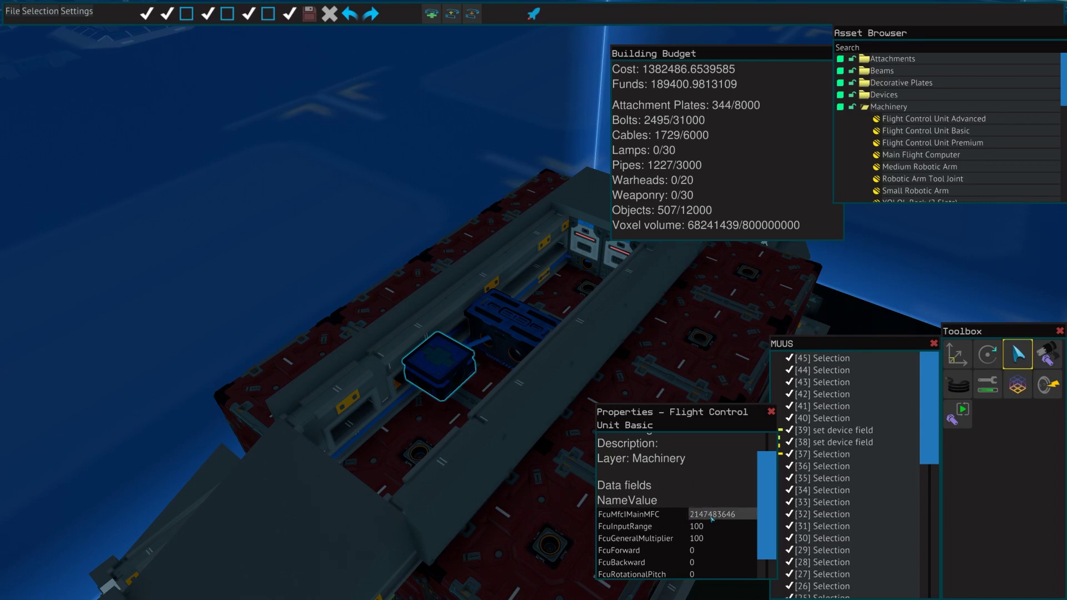
{"action": "left_click", "coordinate": [530, 339]}
{"action": "left_click_drag", "start_coordinate": [770, 456], "coordinate": [774, 475]}
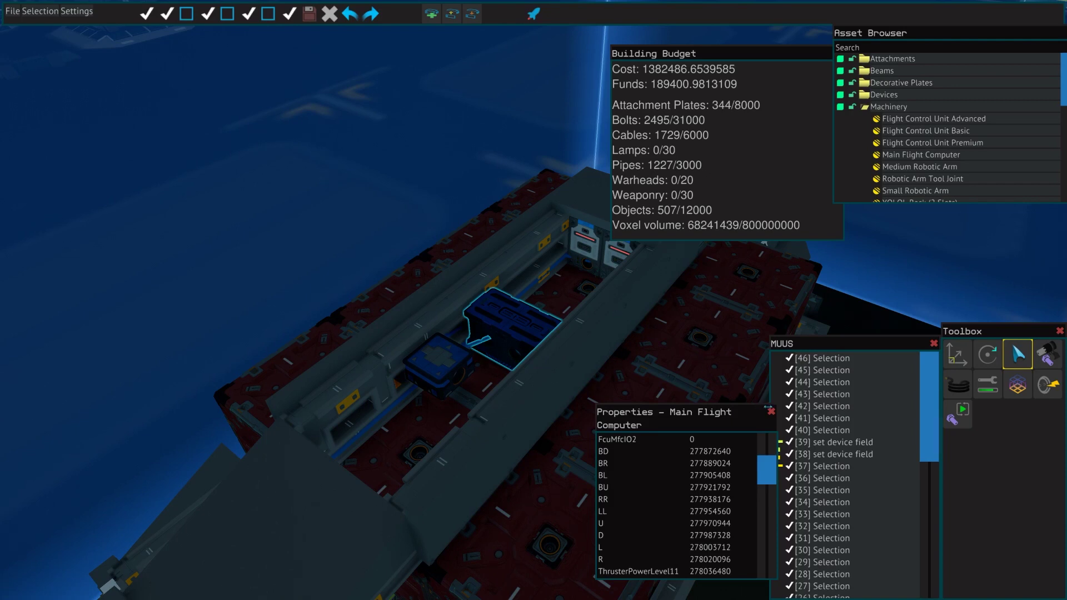
Clear the flight computer selection and bring back the closed Properties window.
{"action": "left_click", "coordinate": [771, 411]}
{"action": "left_click", "coordinate": [345, 122]}
{"action": "key", "text": "d"}
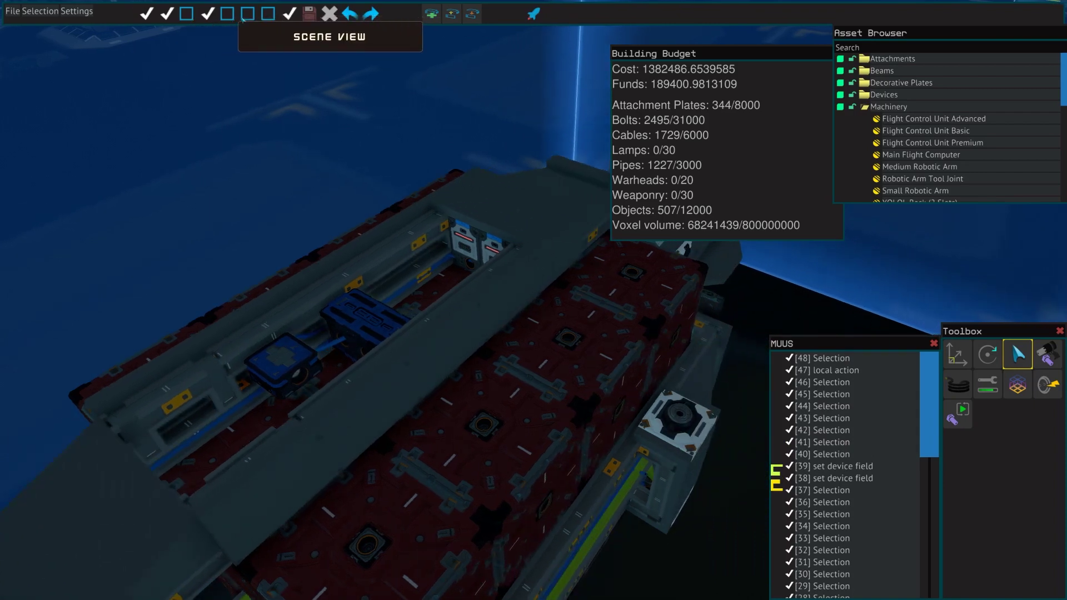
{"action": "left_click", "coordinate": [247, 14]}
Check the FcuForward lever's output fields on the cockpit console again and clear the selection.
{"action": "key", "text": "w"}
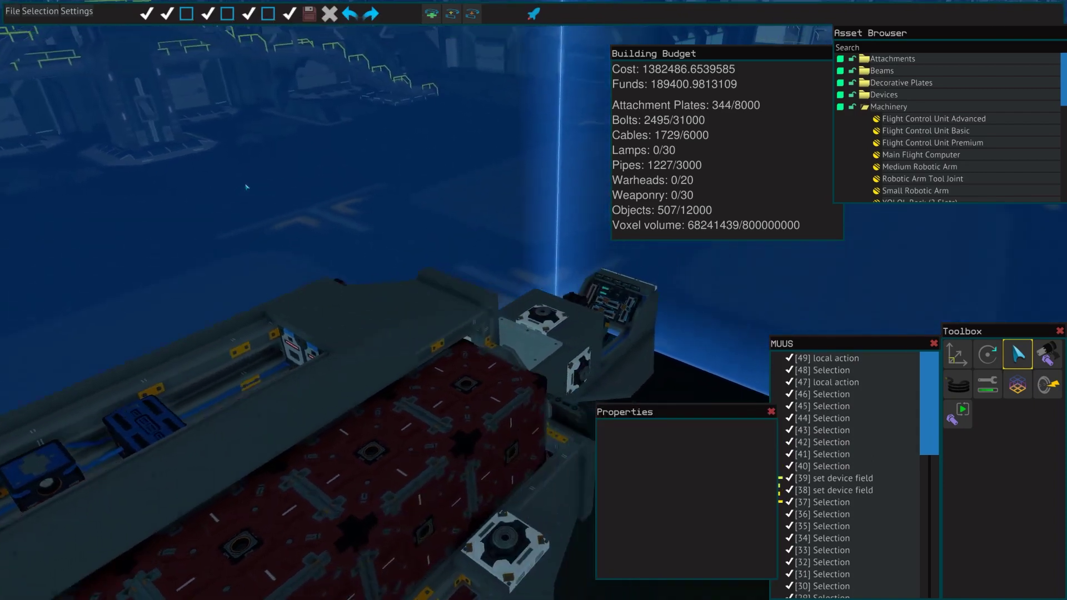
{"action": "left_click_drag", "start_coordinate": [246, 187], "coordinate": [284, 202]}
{"action": "left_click", "coordinate": [445, 298]}
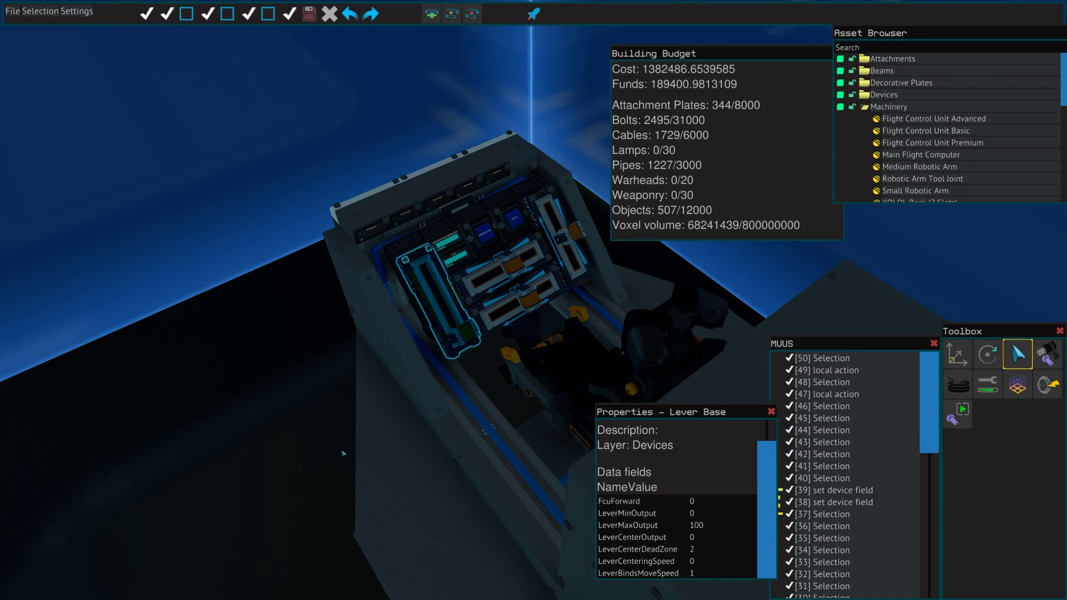
{"action": "left_click", "coordinate": [774, 417]}
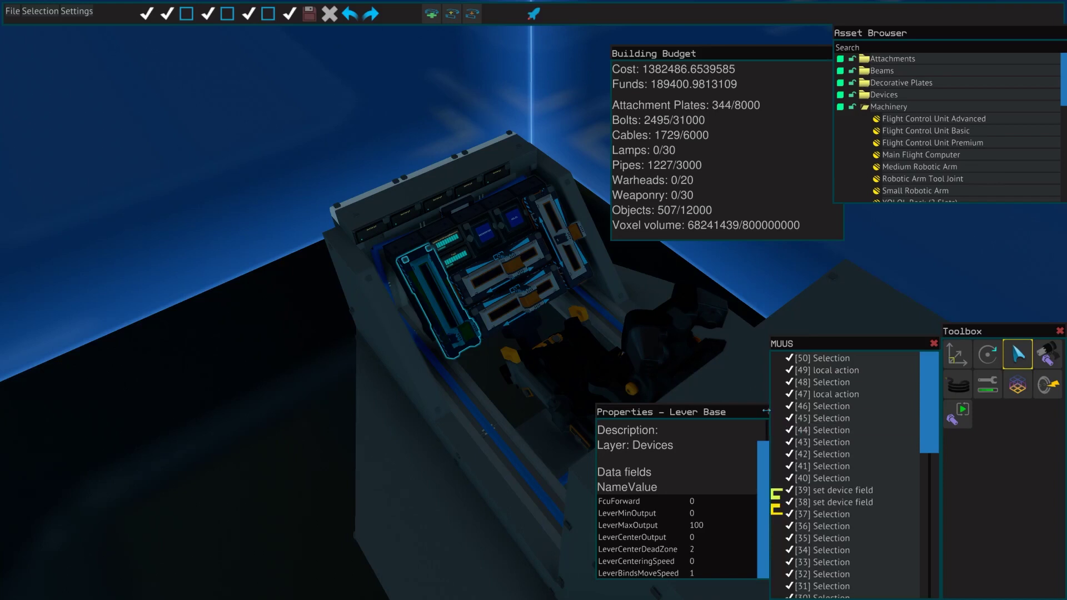
{"action": "left_click", "coordinate": [269, 411]}
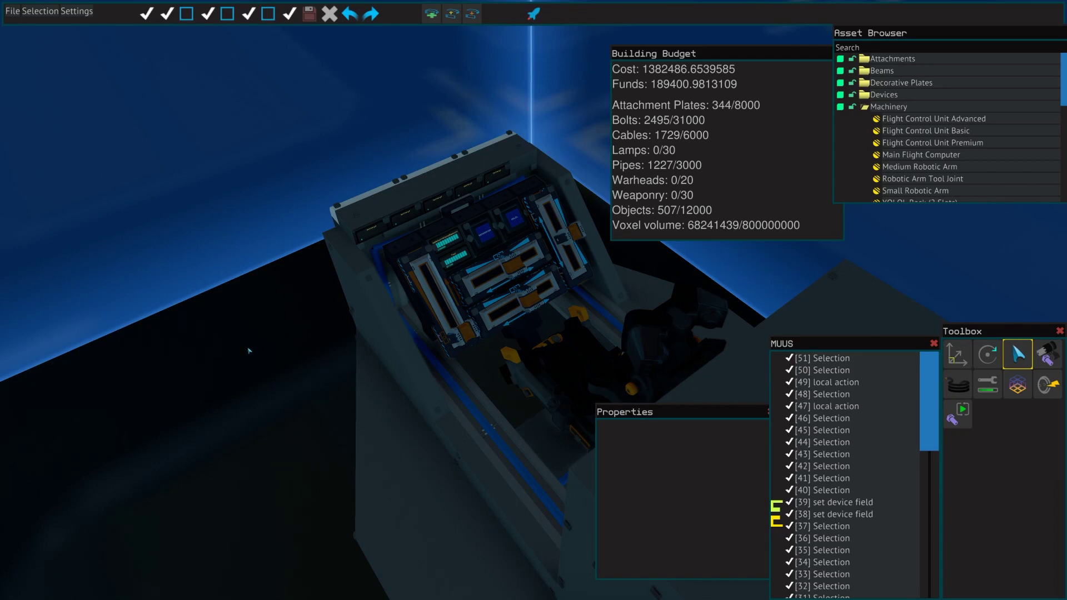
Leave the ship editor for the cockpit and review the Automatic bindset's keys for FcuForward, pitch, roll and yaw.
{"action": "key", "text": "a"}
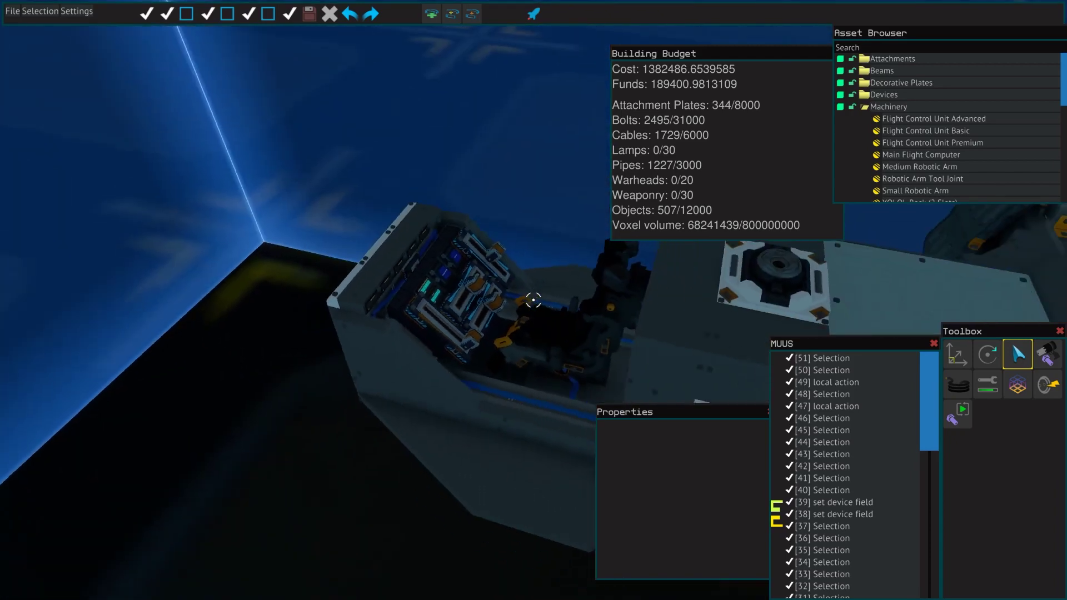
{"action": "key", "text": "w"}
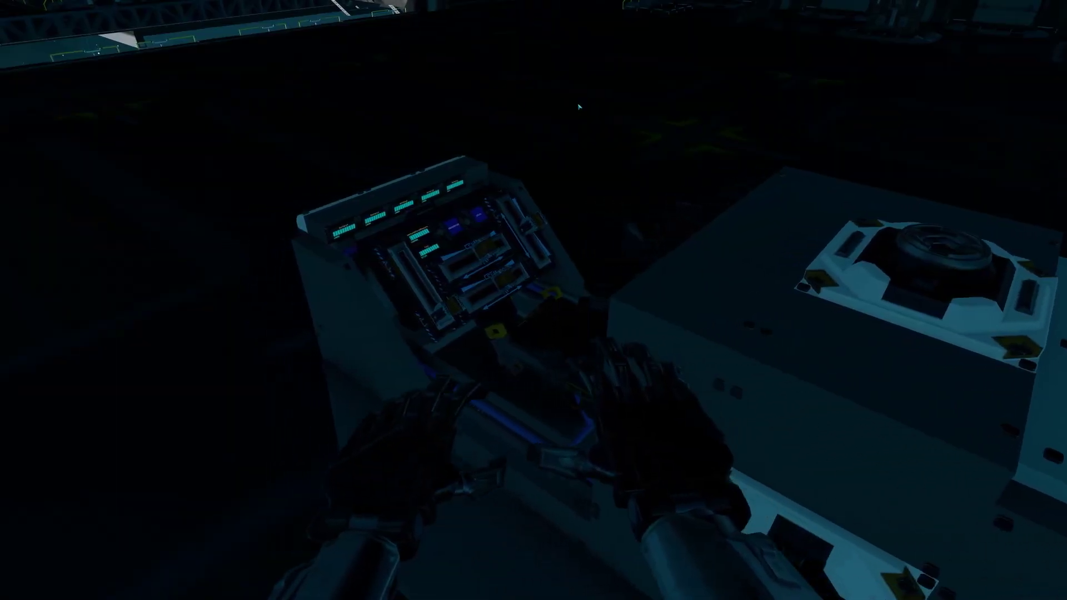
{"action": "key", "text": "f"}
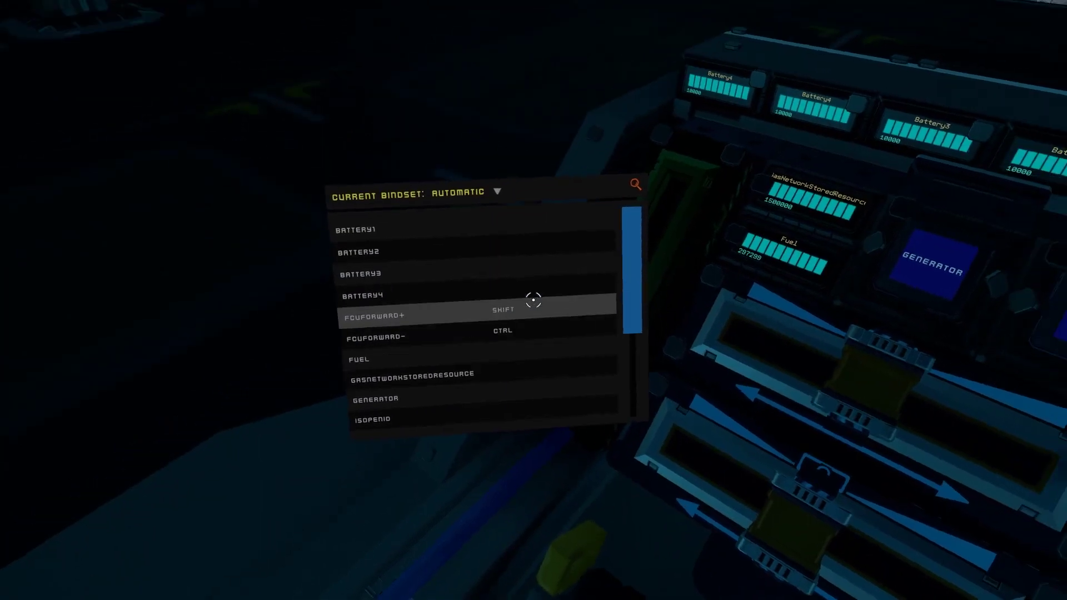
{"action": "scroll", "coordinate": [533, 300], "scroll_direction": "down", "scroll_amount": 4}
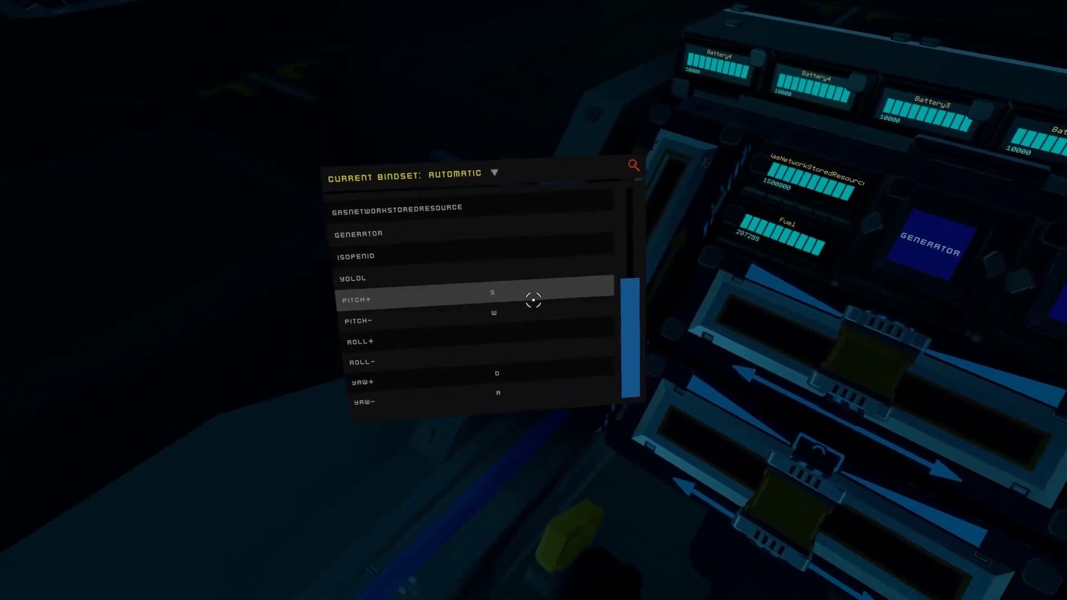
{"action": "key", "text": "Escape"}
{"action": "key", "text": "Escape"}
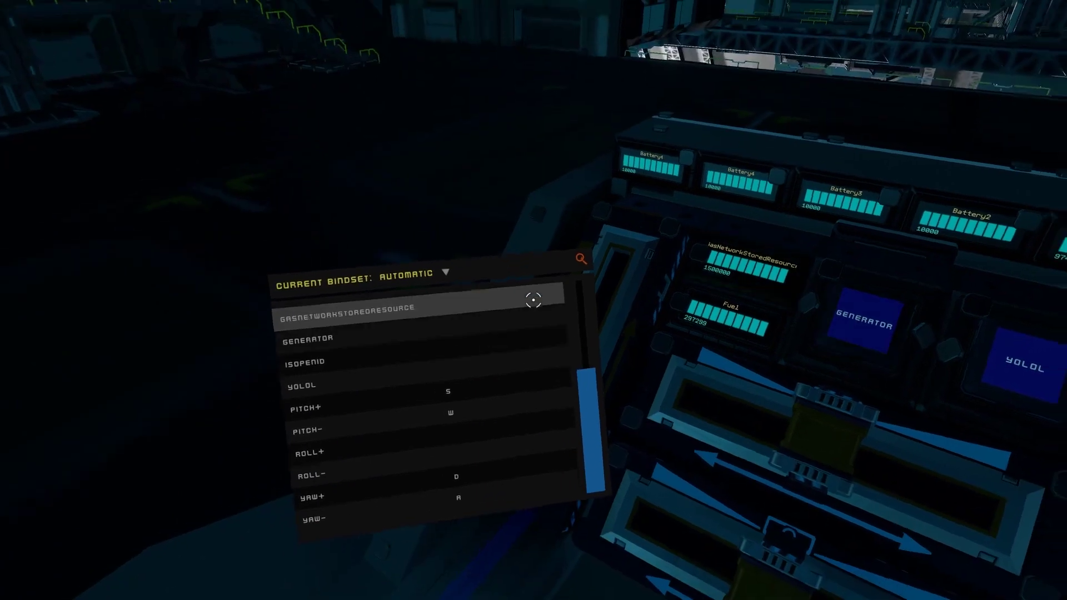